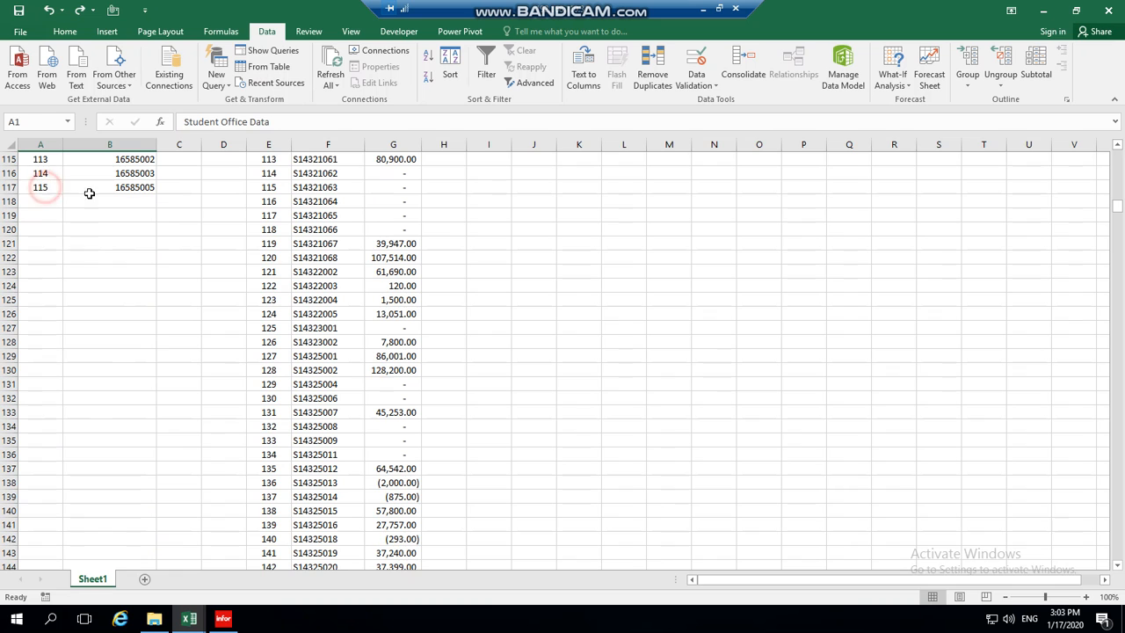
Review the student office IDs and the accounts list down to its last record, 935.
left_click(132, 190)
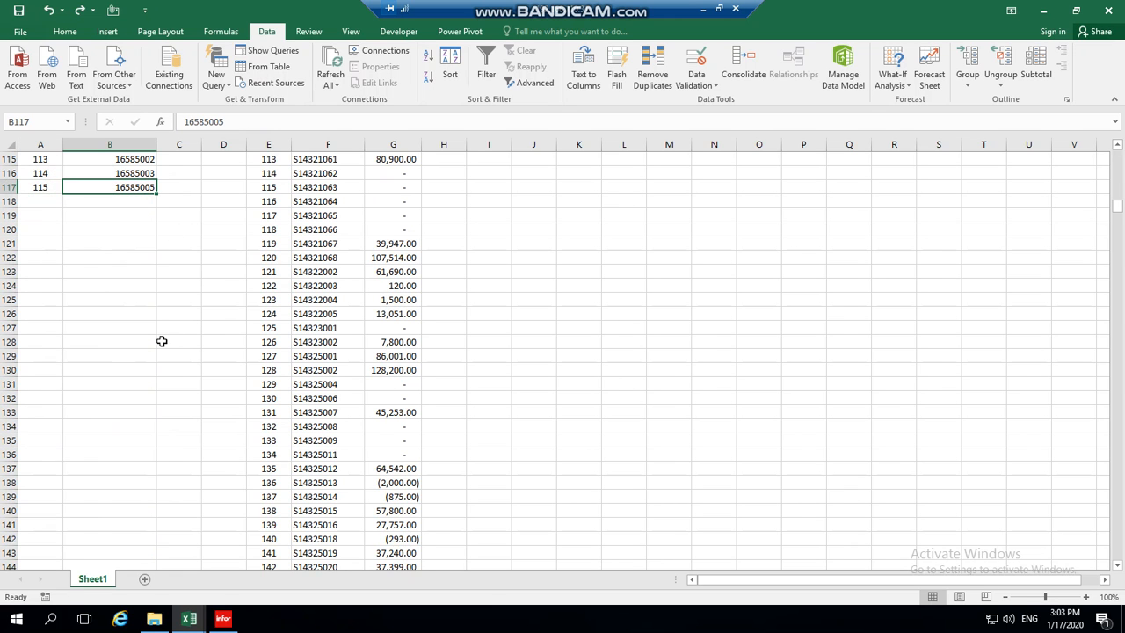
scroll(162, 341, "up", 20)
scroll(162, 341, "up", 15)
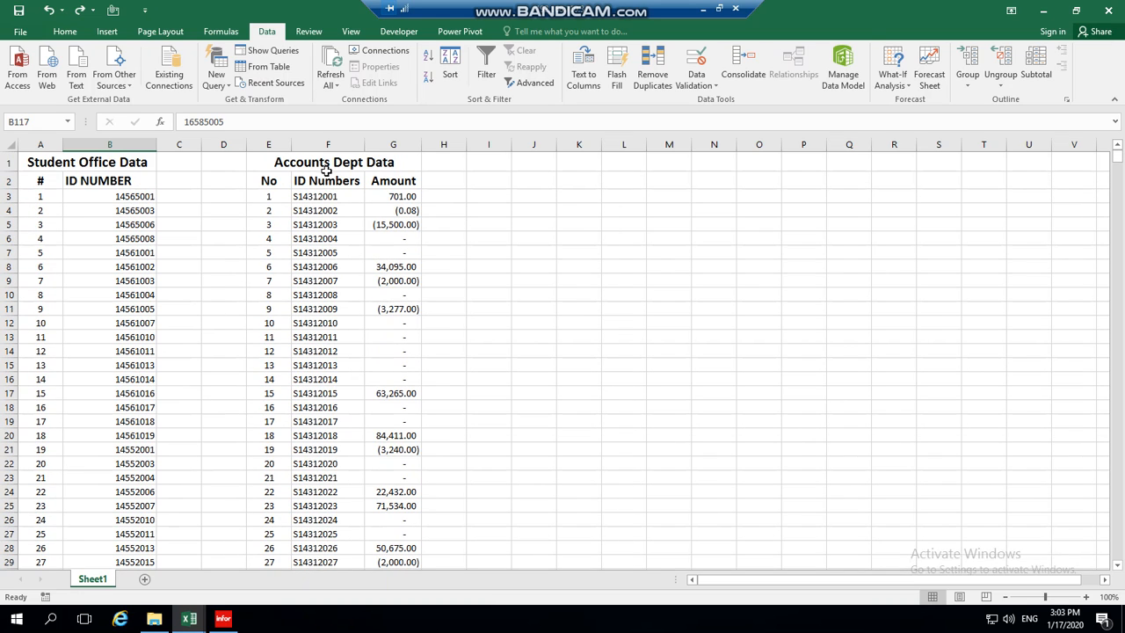
left_click(327, 167)
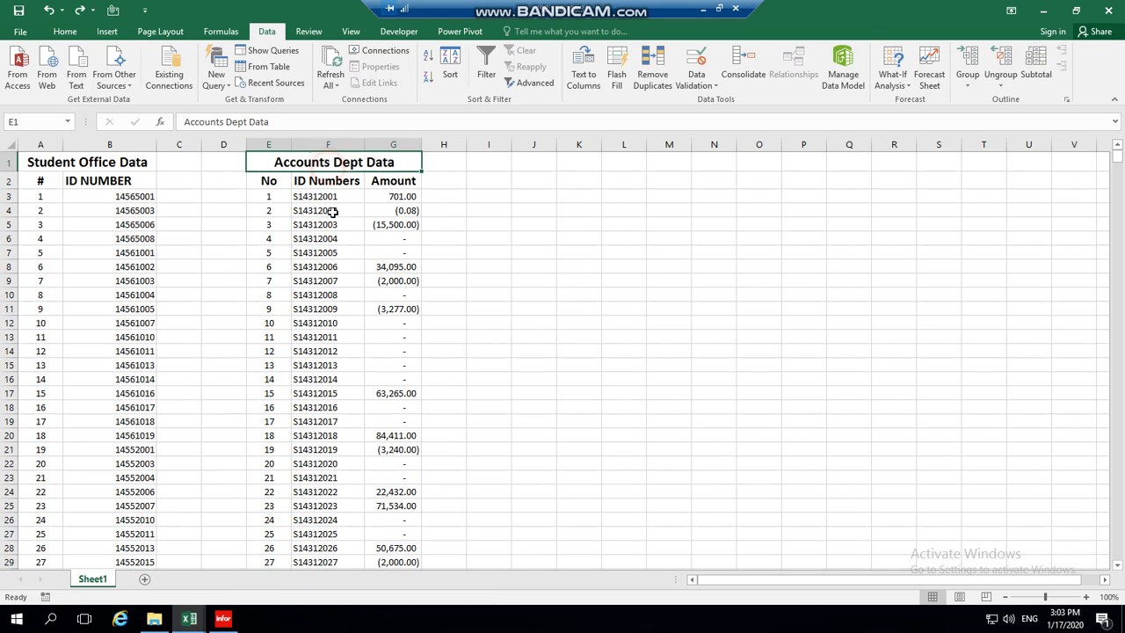
left_click(281, 199)
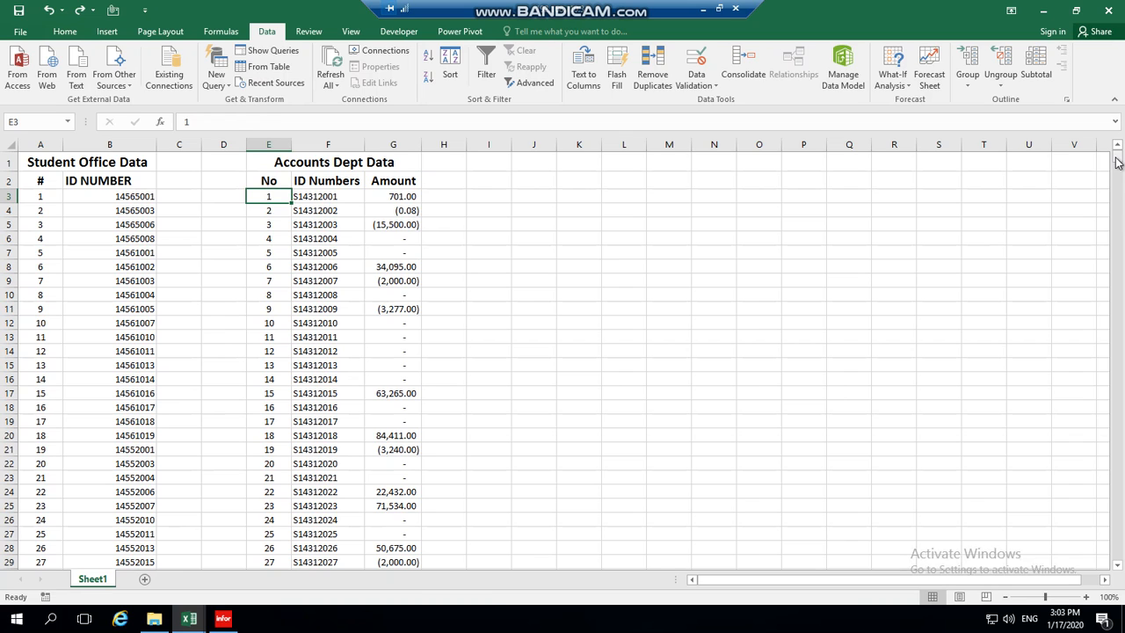
key("Page_Down")
key("Page_Down")
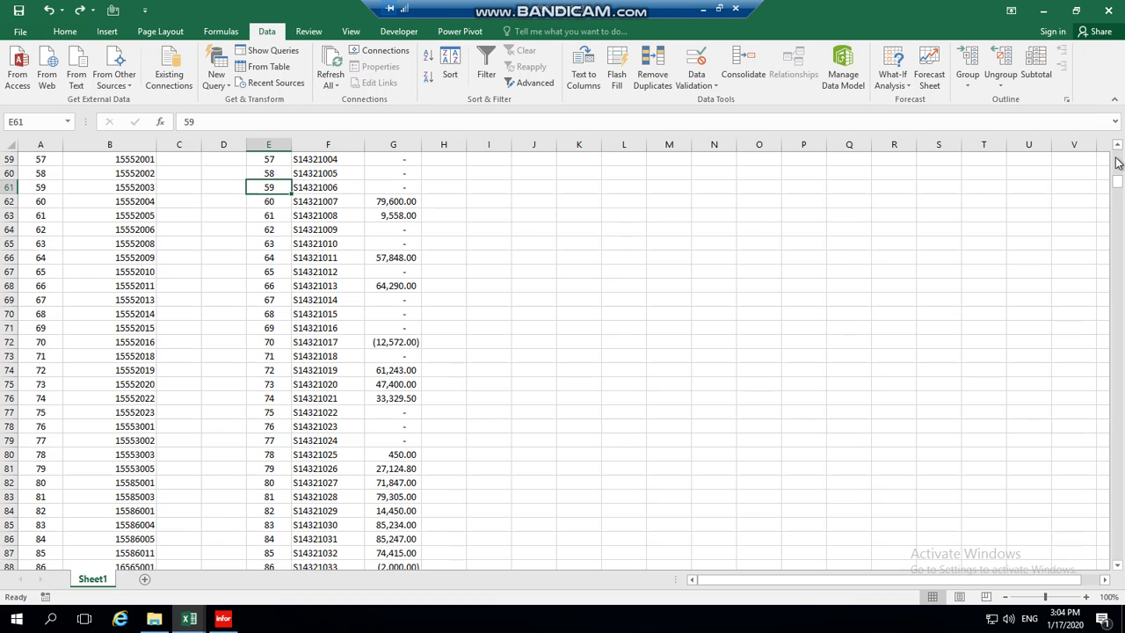
key("Page_Down")
key("Page_Down")
key("Page_Down")
key("Page_Down")
key("Page_Down")
key("Page_Down")
key("Page_Down")
key("Page_Down")
key("Page_Down")
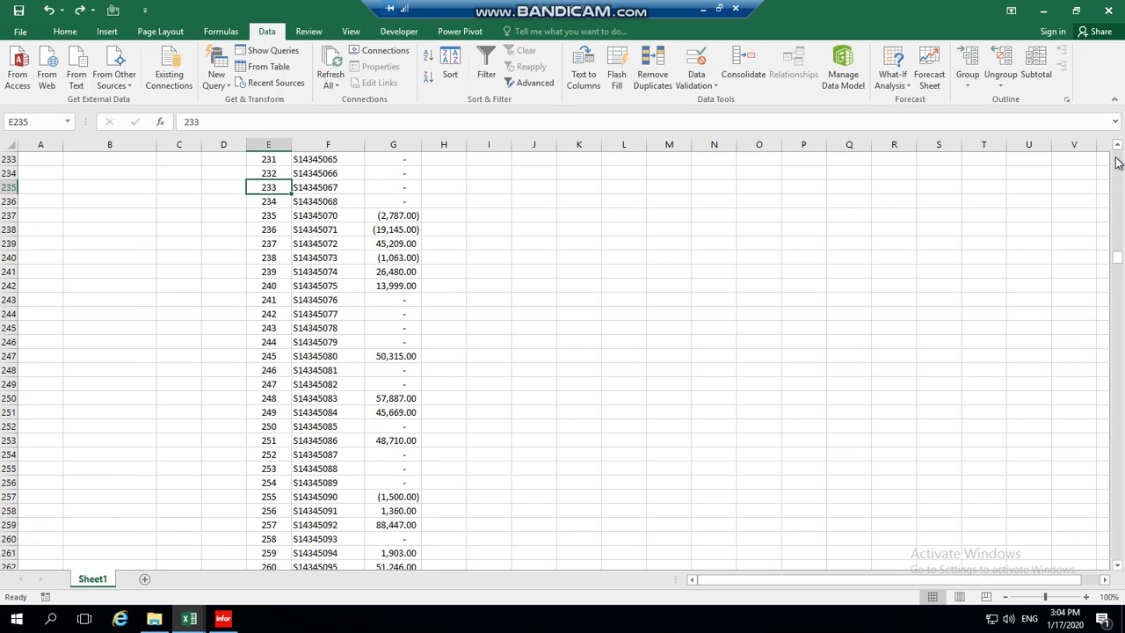
key("Page_Down")
key("Page_Down")
key("Page_Down")
key("Page_Down")
key("Page_Down")
key("Page_Down")
key("Page_Down")
key("Page_Down")
key("Page_Down")
key("Page_Down")
key("Page_Down")
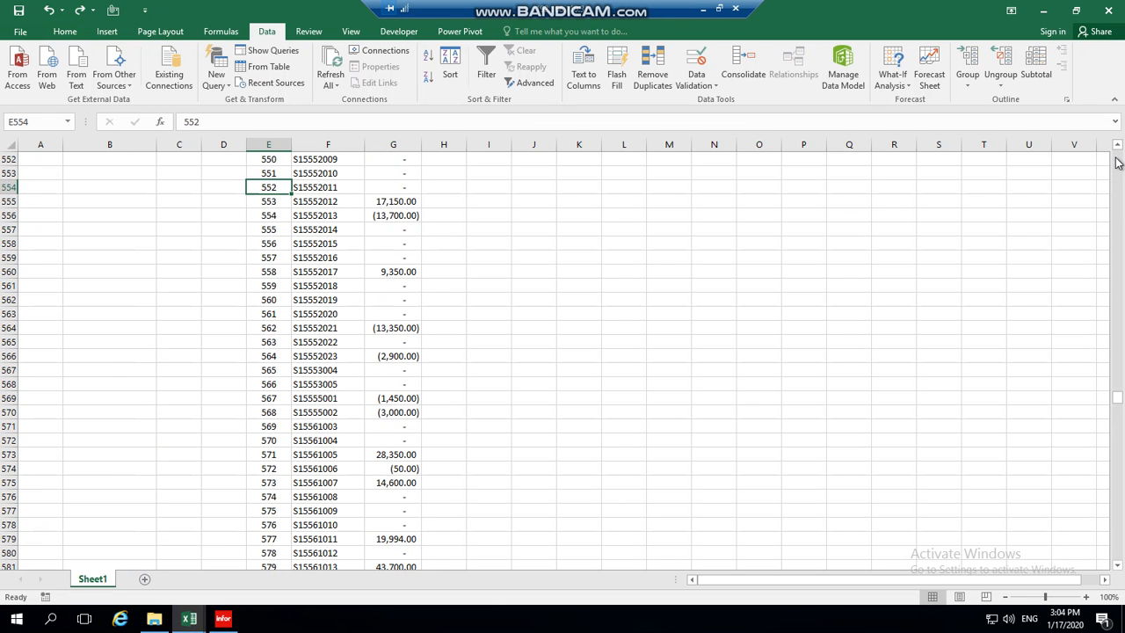
key("Page_Down")
key("Page_Down")
key("Page_Down")
key("Page_Down")
key("Page_Down")
key("Page_Down")
key("Page_Down")
key("Page_Down")
key("Page_Down")
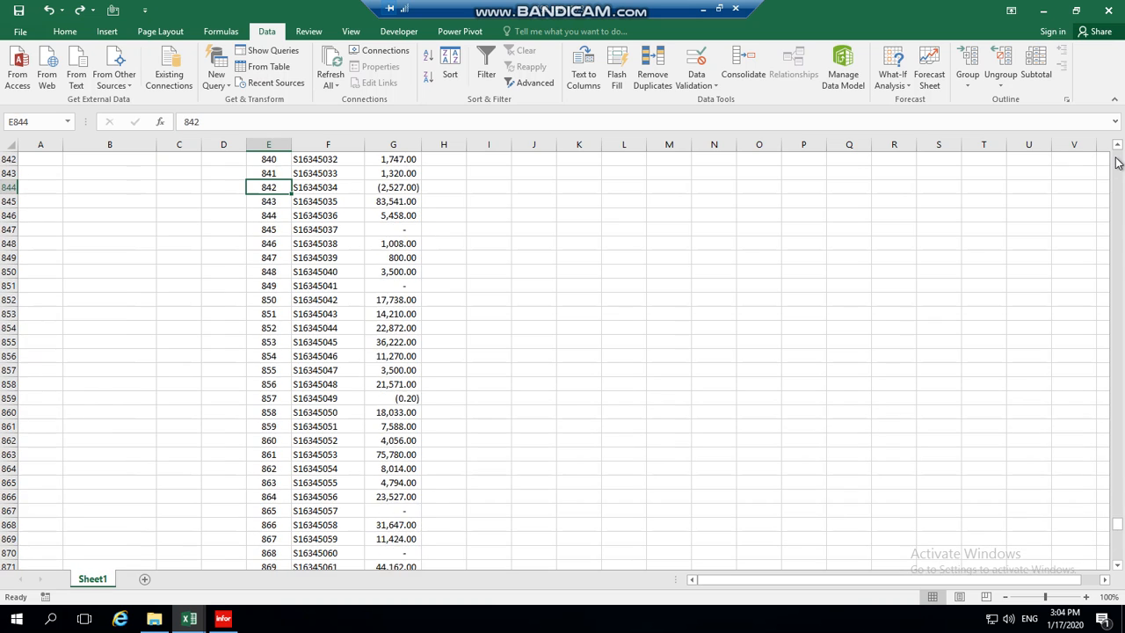
key("Page_Down")
key("Page_Down")
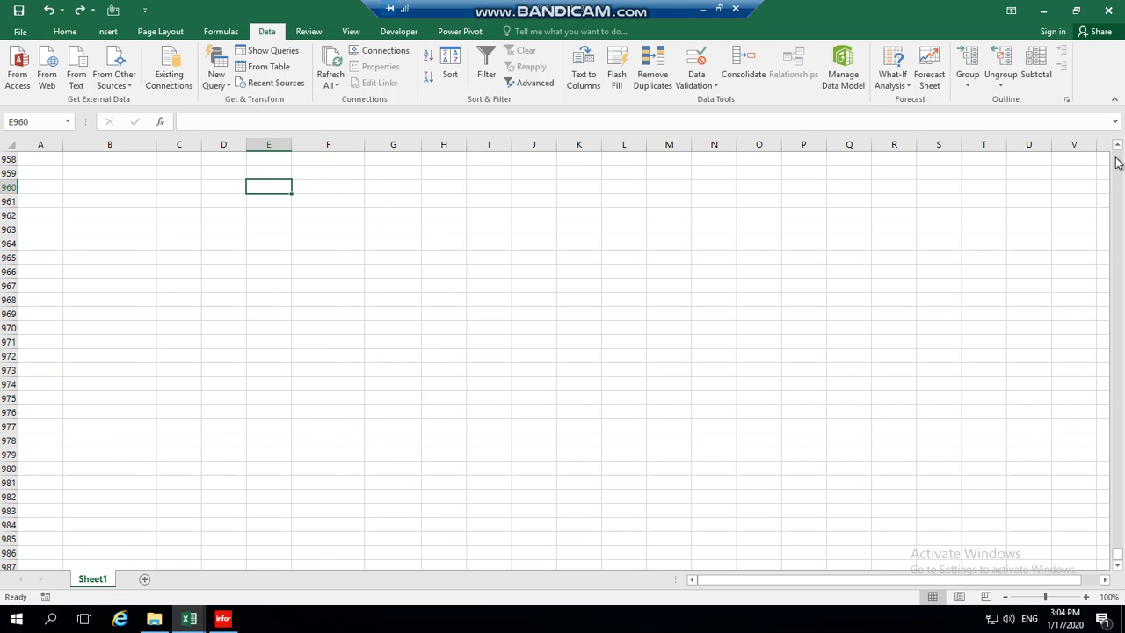
key("Page_Up")
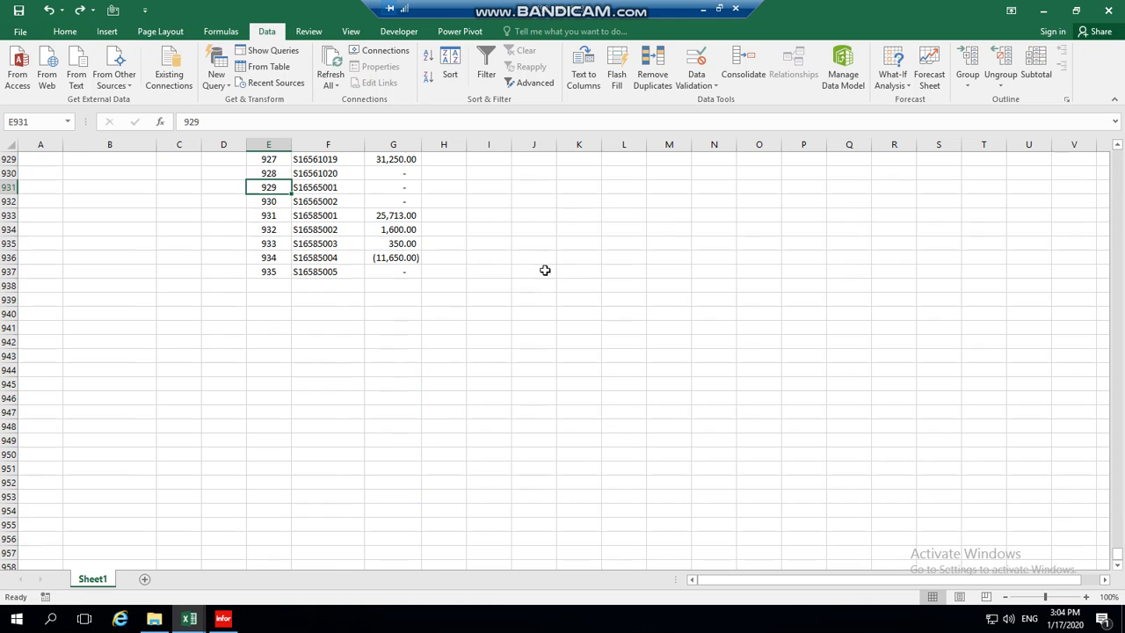
left_click(281, 275)
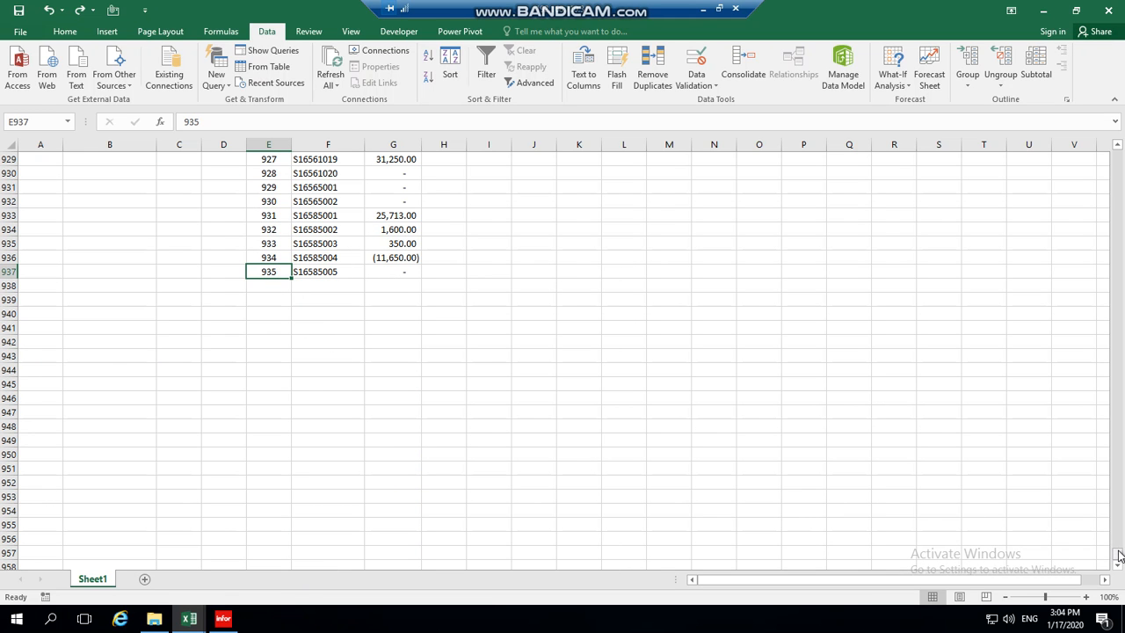
left_click_drag(1119, 554, 1118, 154)
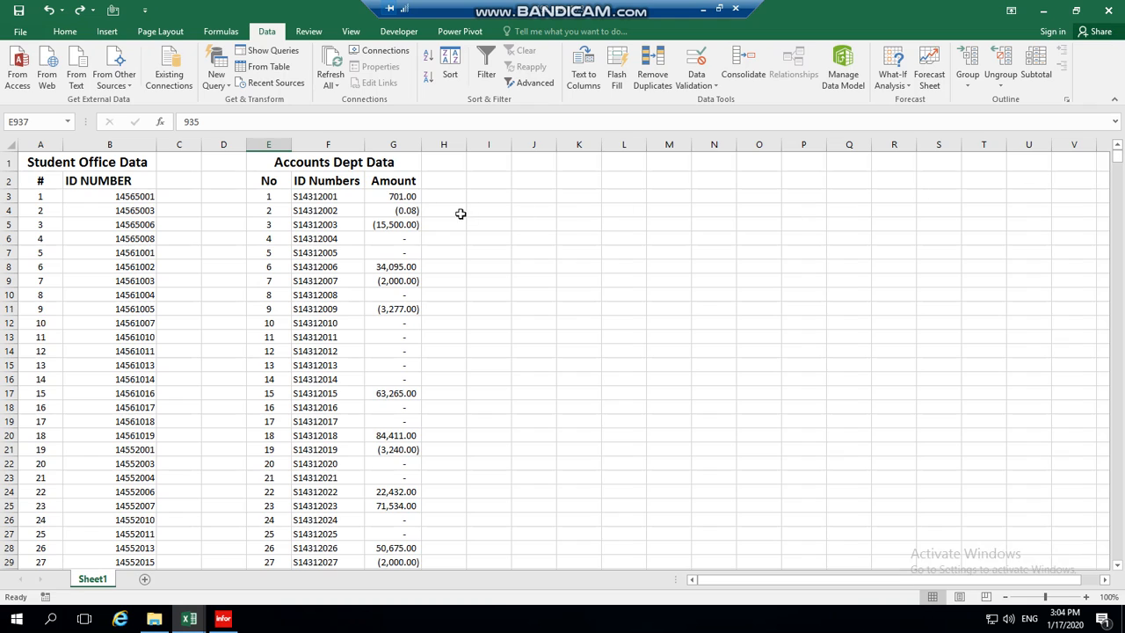
left_click(403, 198)
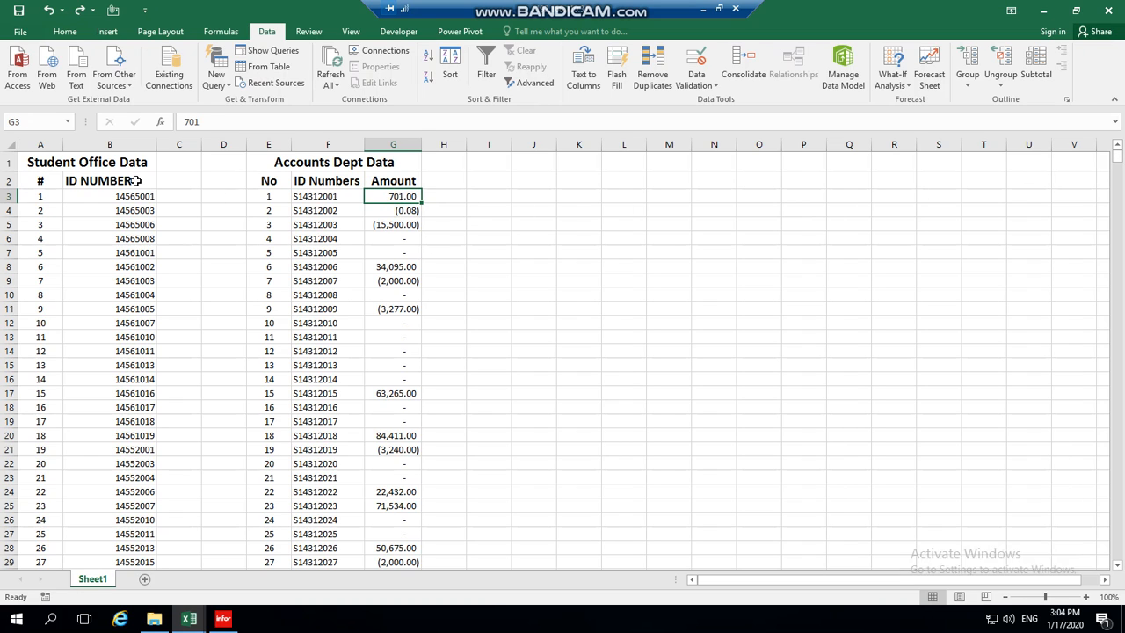
left_click(188, 199)
left_click(188, 235)
left_click(173, 293)
left_click(171, 351)
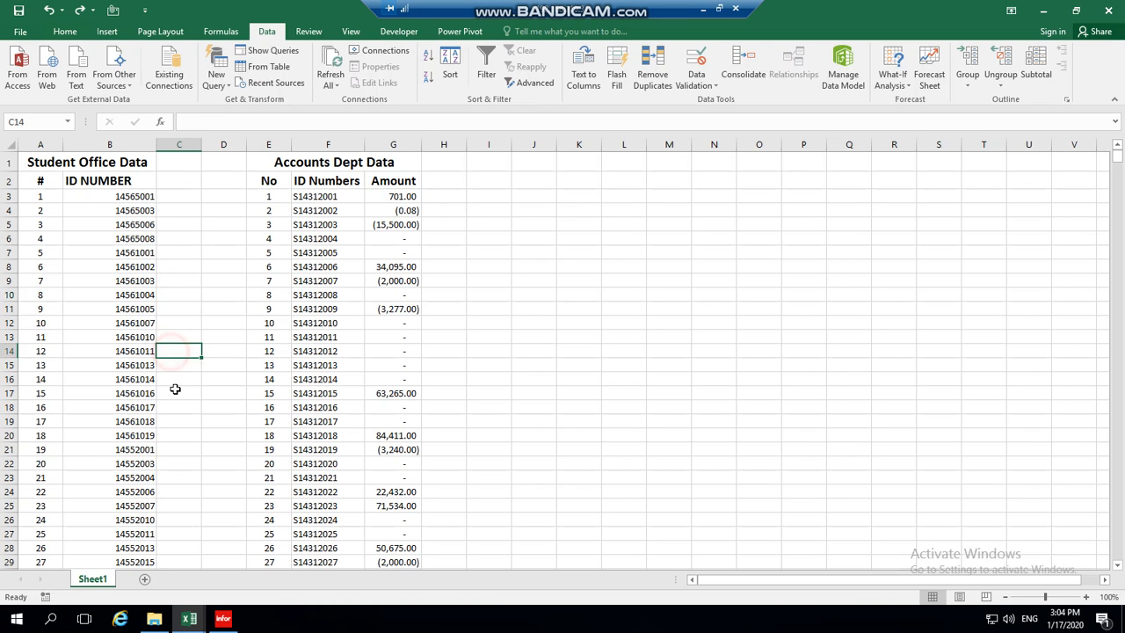
left_click(130, 313)
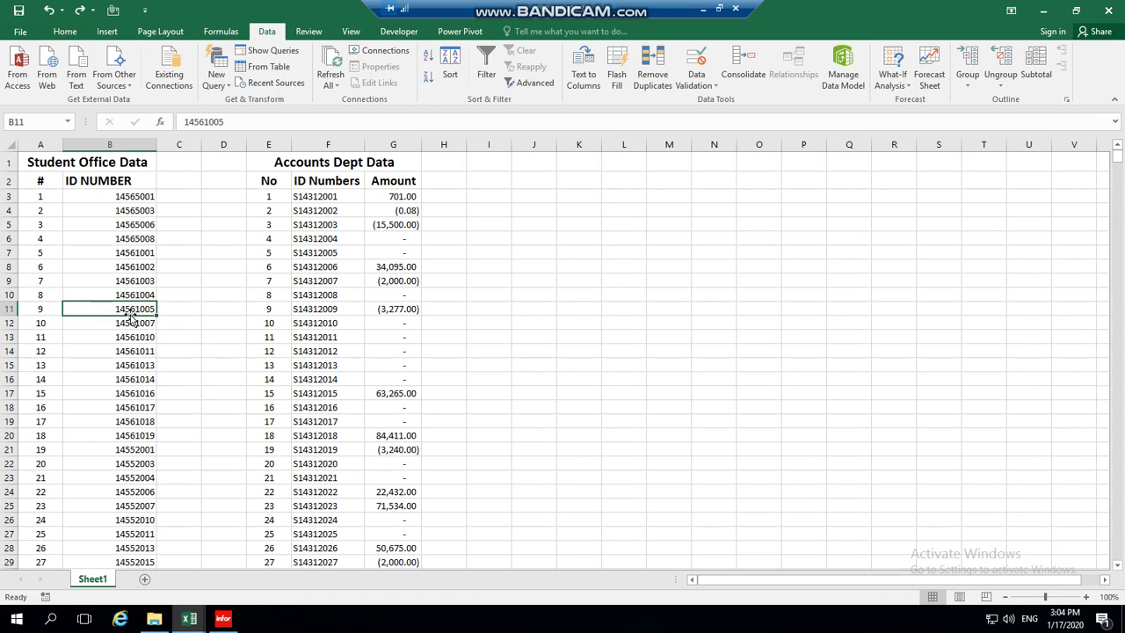
left_click(325, 282)
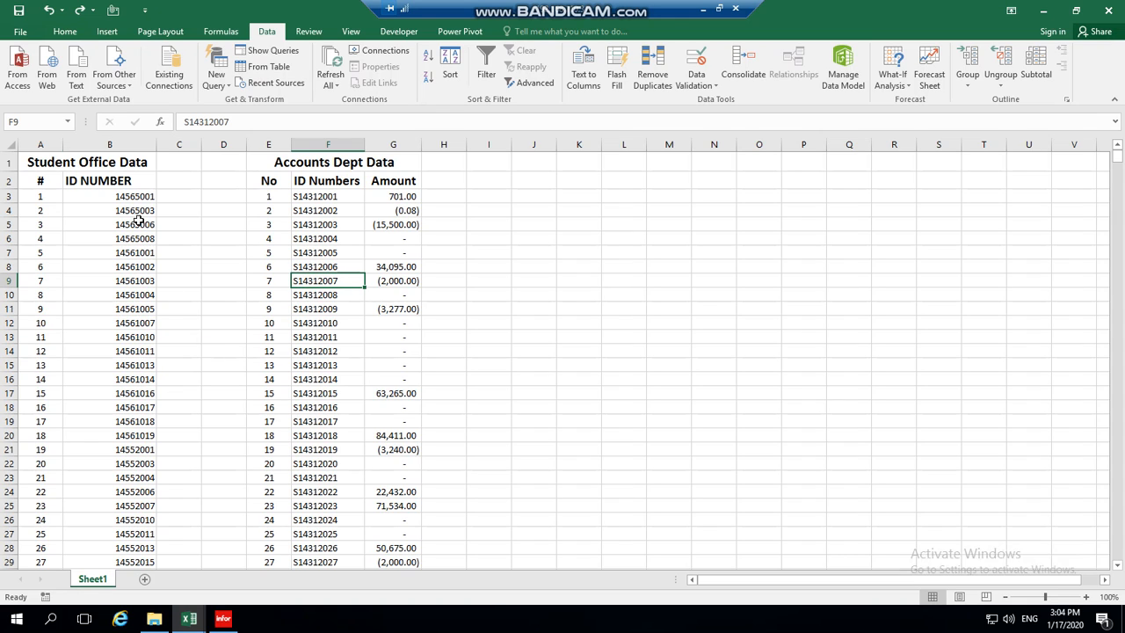
left_click(135, 198)
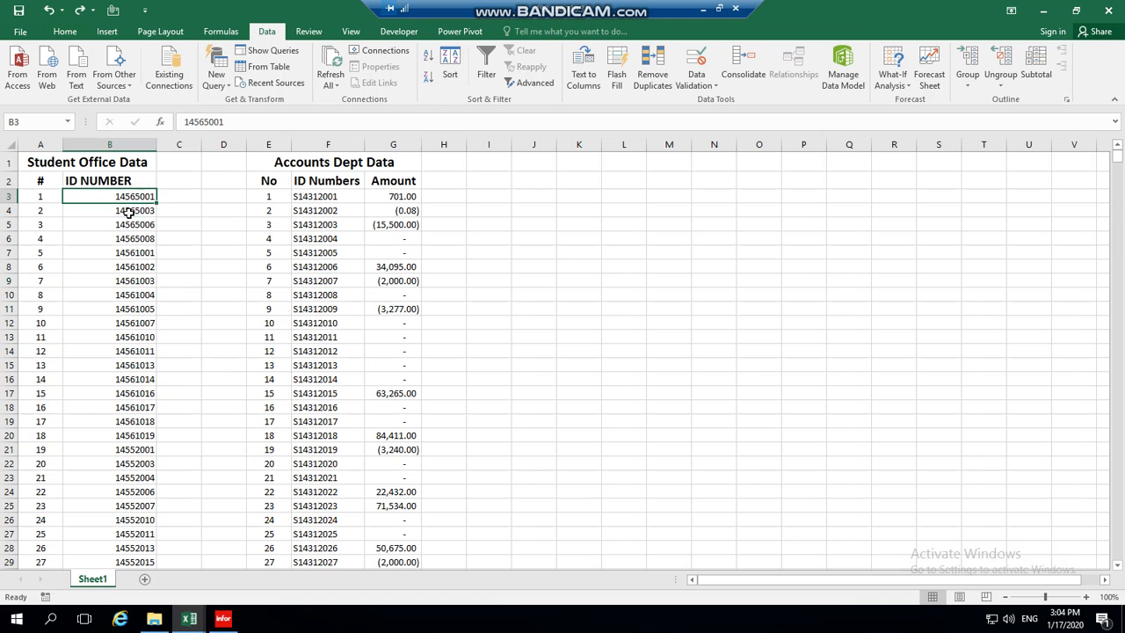
left_click(317, 199)
left_click(322, 280)
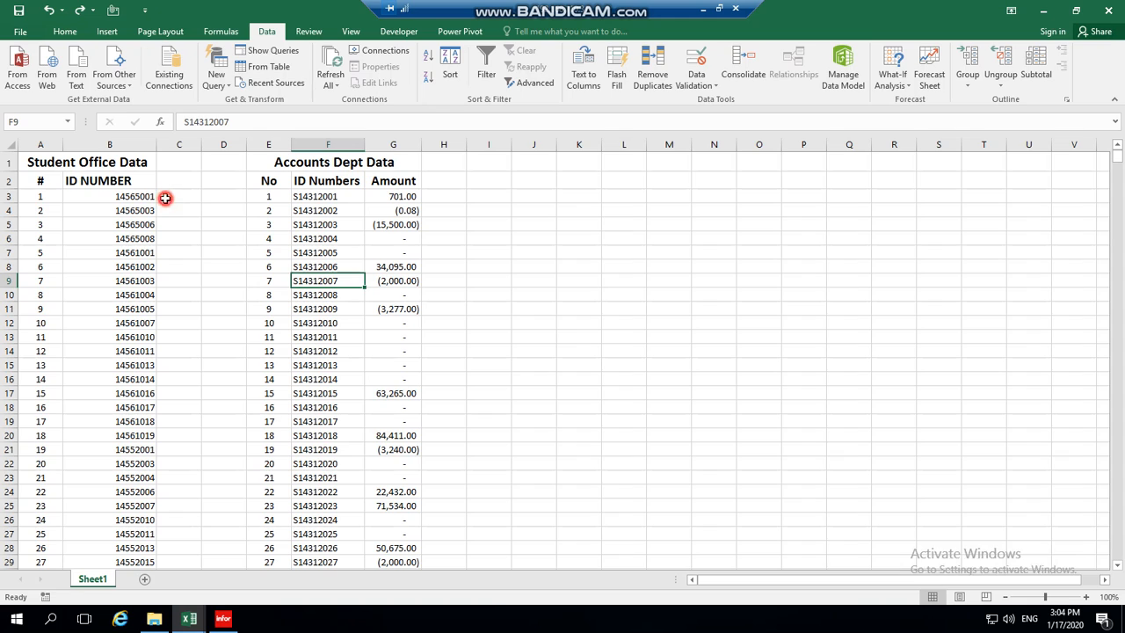
Enter the formula ="S"&B3 in cell C3.
left_click(166, 198)
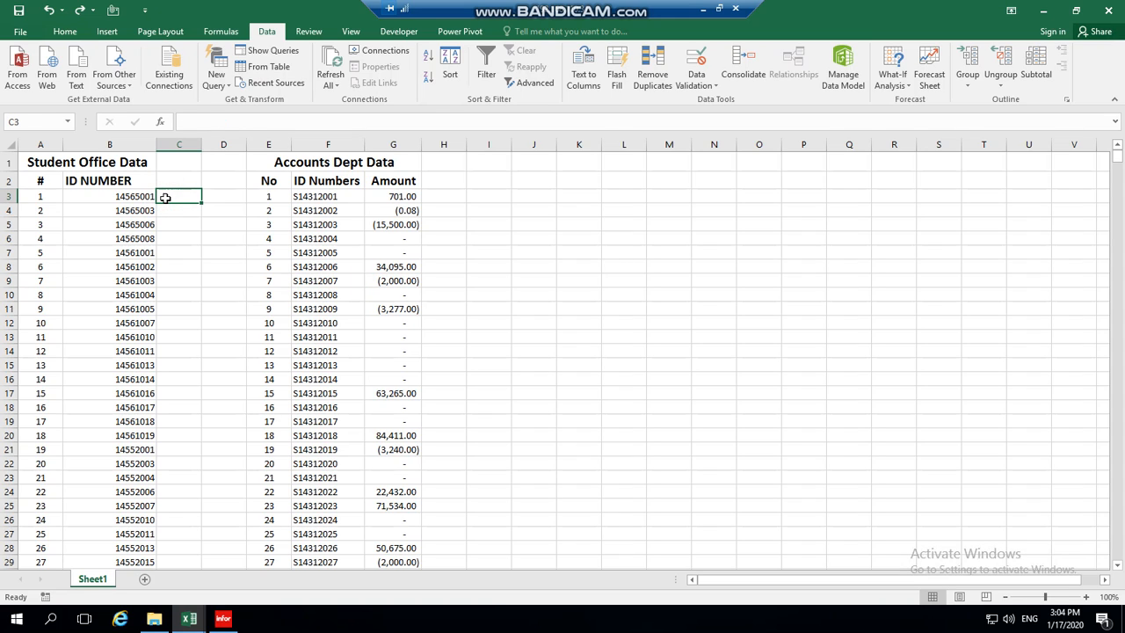
type("=\"S\"&")
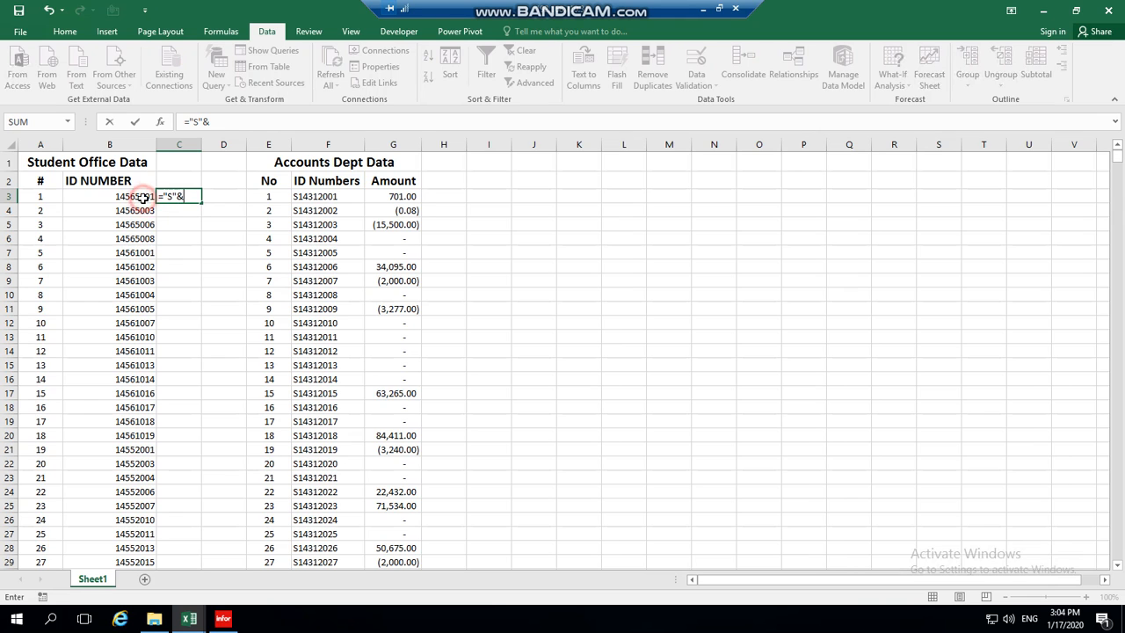
left_click(142, 199)
key("Return")
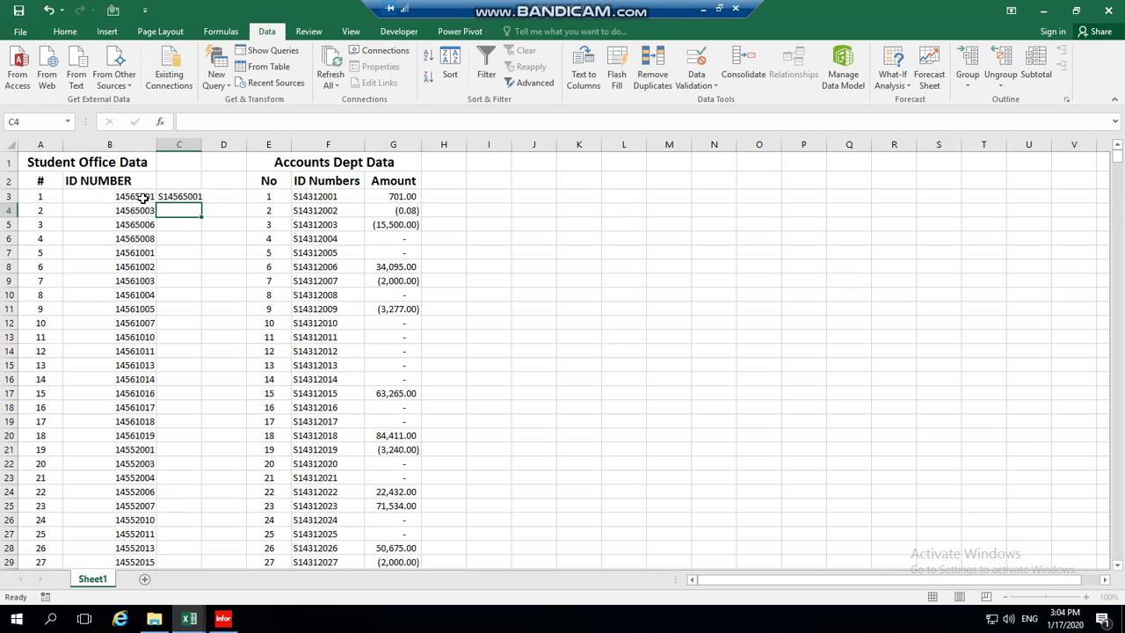
Fill the C3 formula down column C and widen the column to show full IDs.
left_click(180, 238)
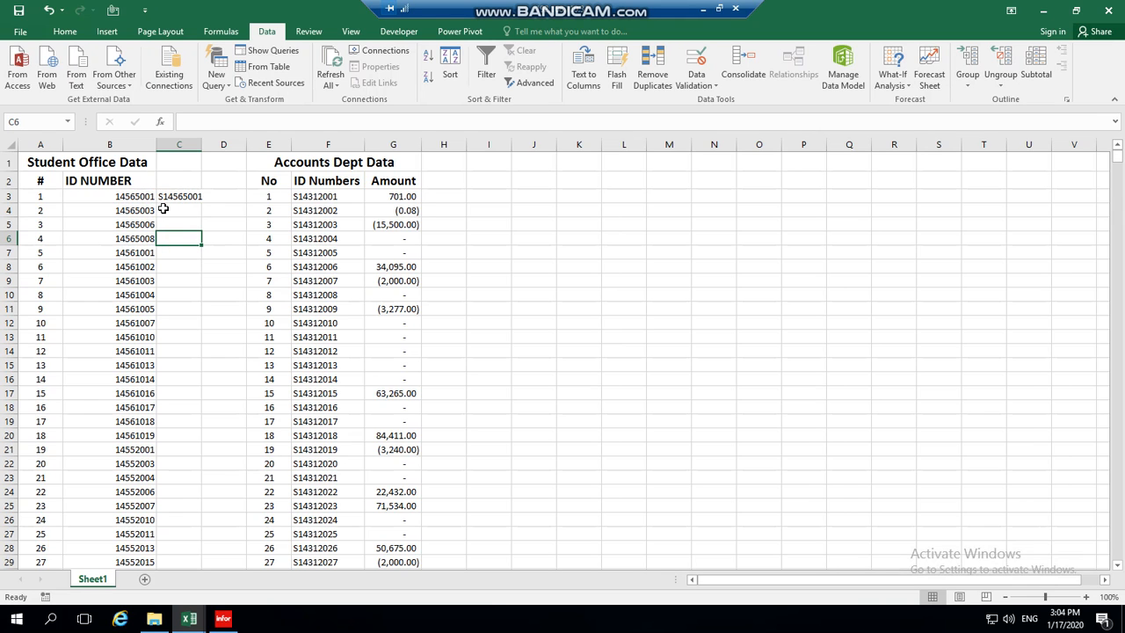
left_click(186, 199)
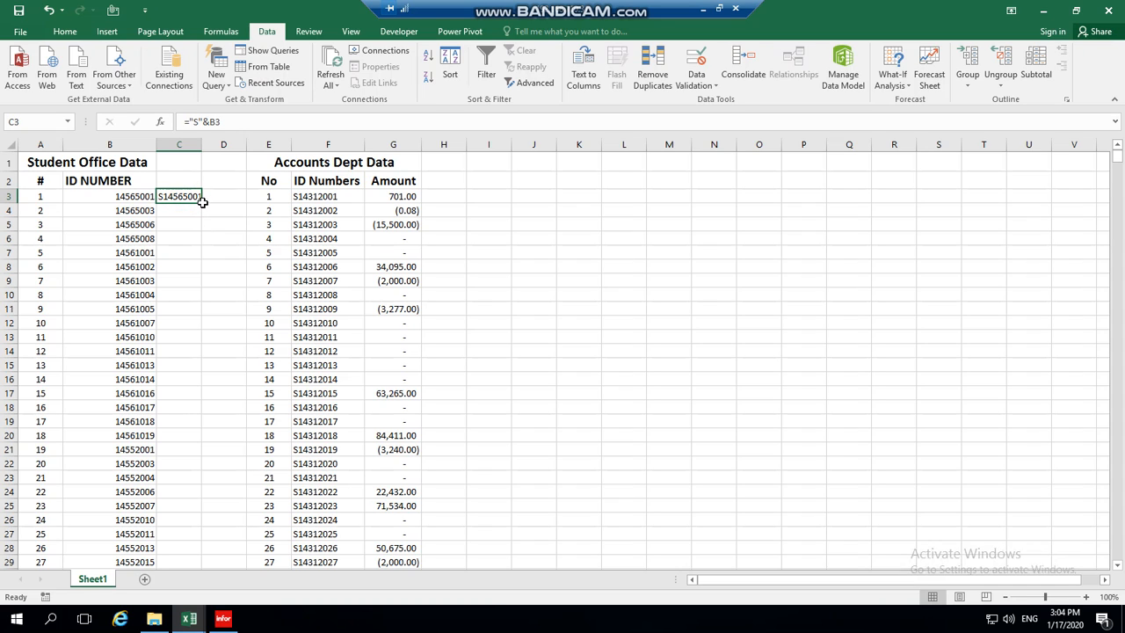
double_click(202, 203)
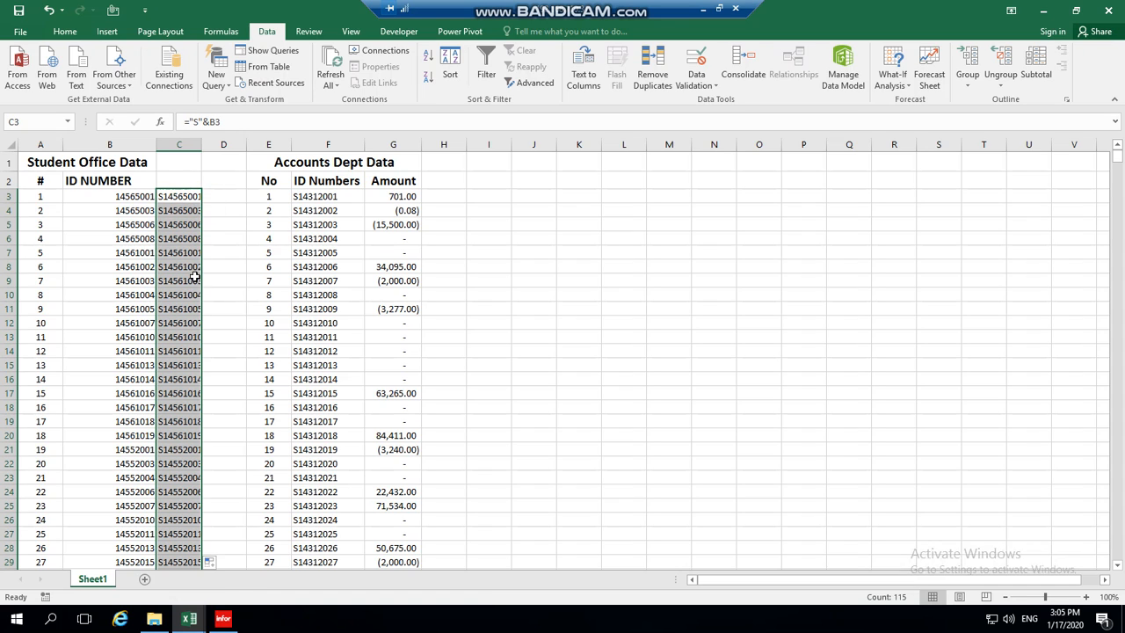
double_click(201, 144)
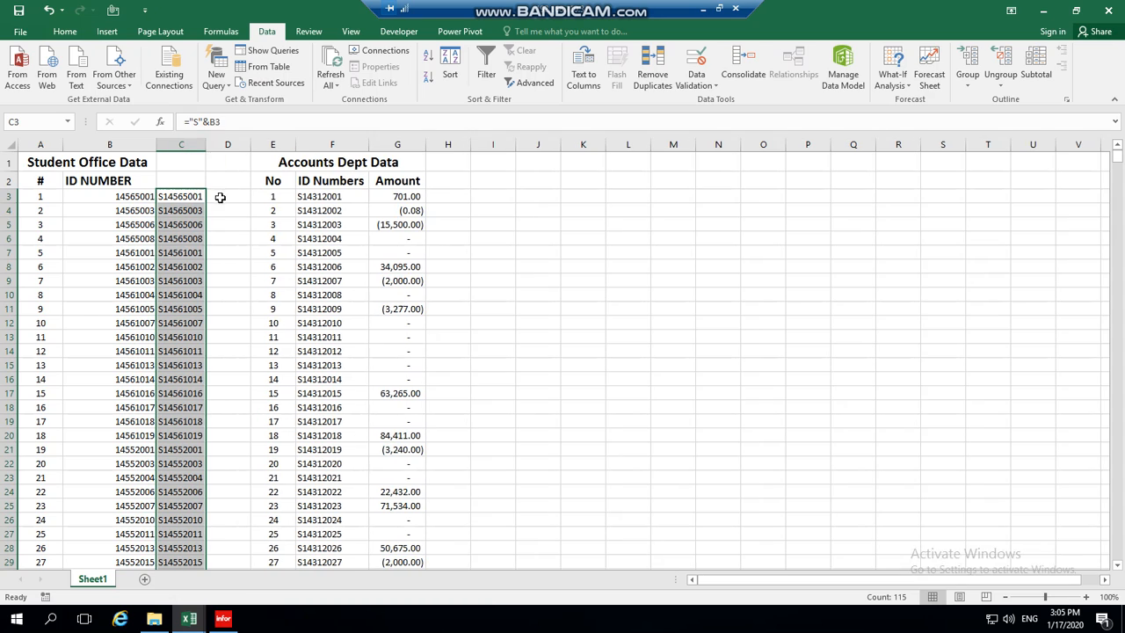
Check the converted IDs down to C117 against the accounts IDs.
scroll(220, 258, "down", 20)
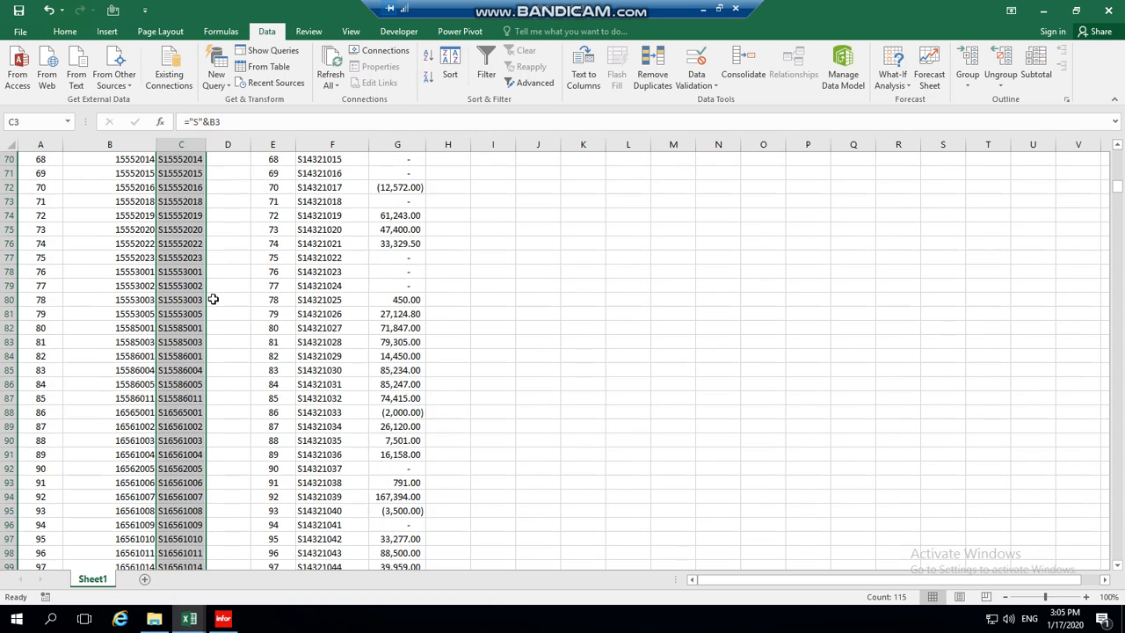
scroll(202, 312, "down", 5)
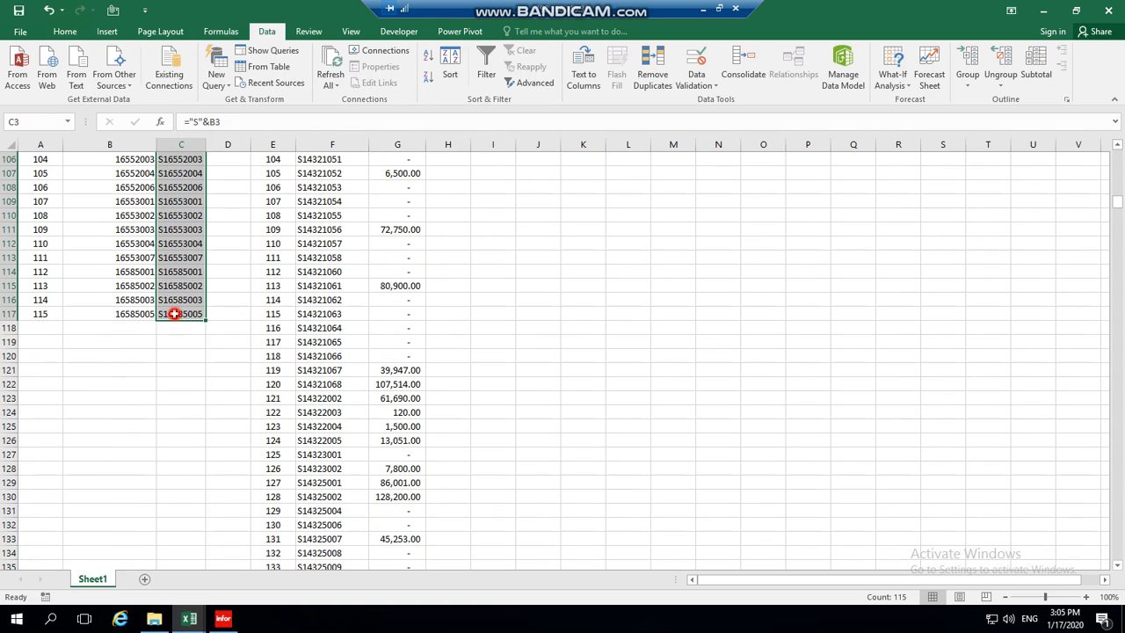
left_click(174, 314)
scroll(203, 330, "up", 20)
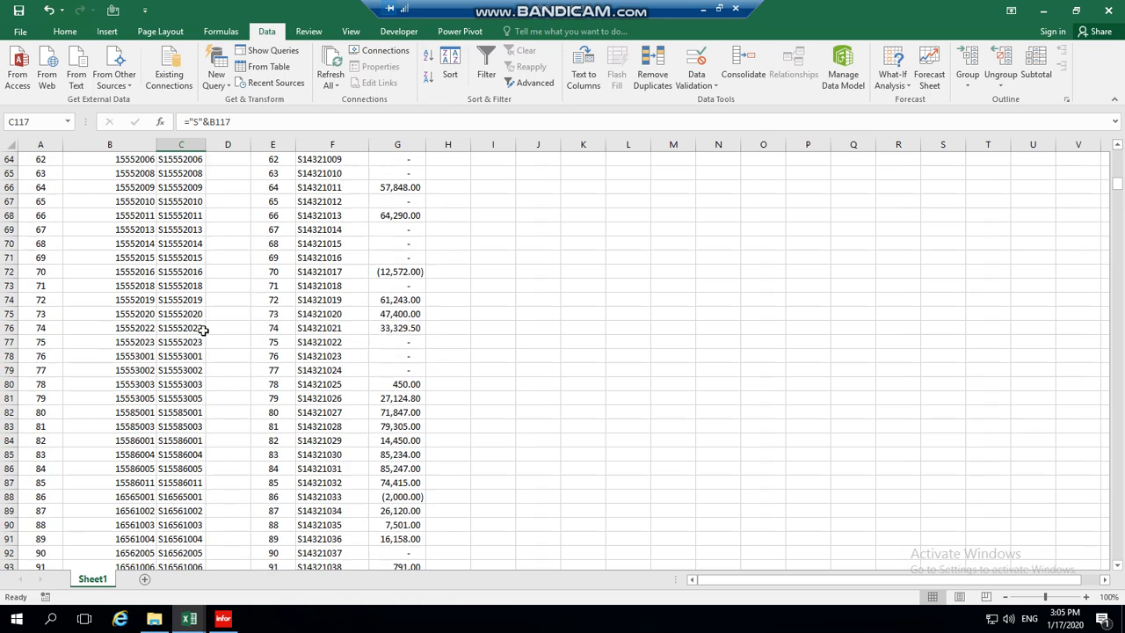
scroll(203, 329, "up", 1)
left_click(186, 239)
left_click(330, 239)
left_click(181, 296)
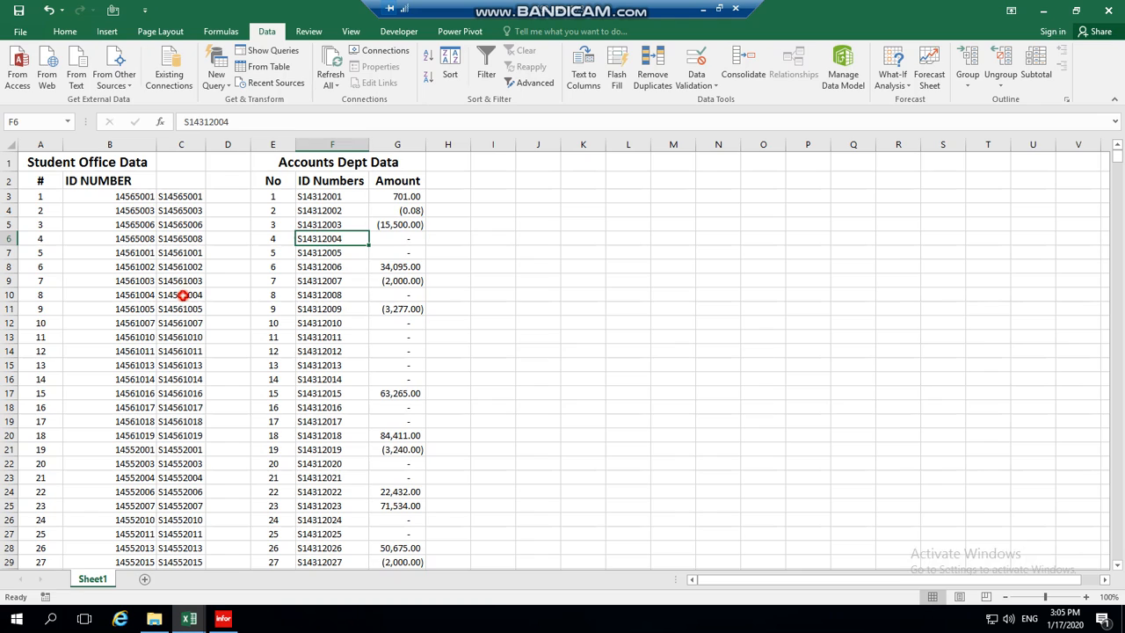
left_click(318, 297)
left_click(185, 387)
left_click(327, 363)
left_click(186, 266)
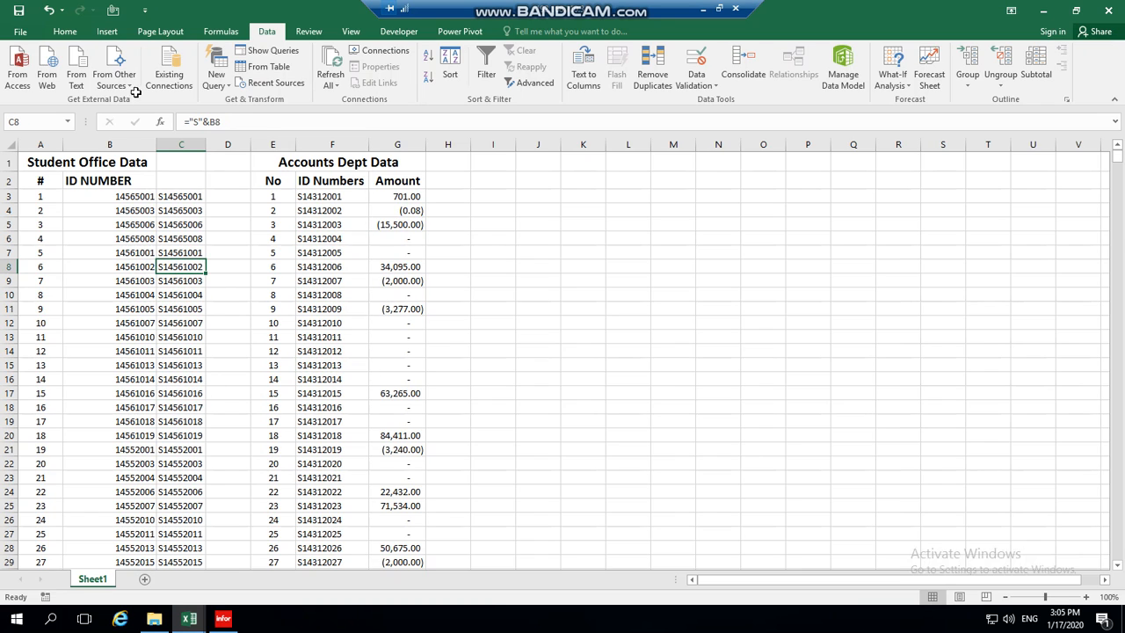
Convert the Student Office range A1:C117 into a table with headers.
left_click(109, 33)
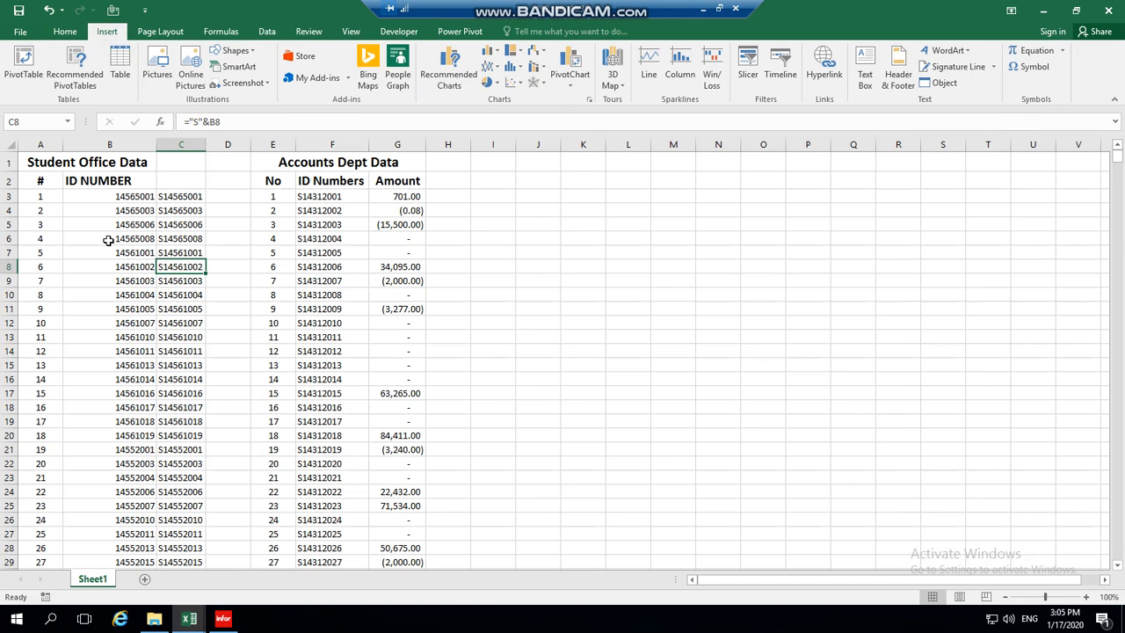
left_click(351, 239)
left_click(181, 252)
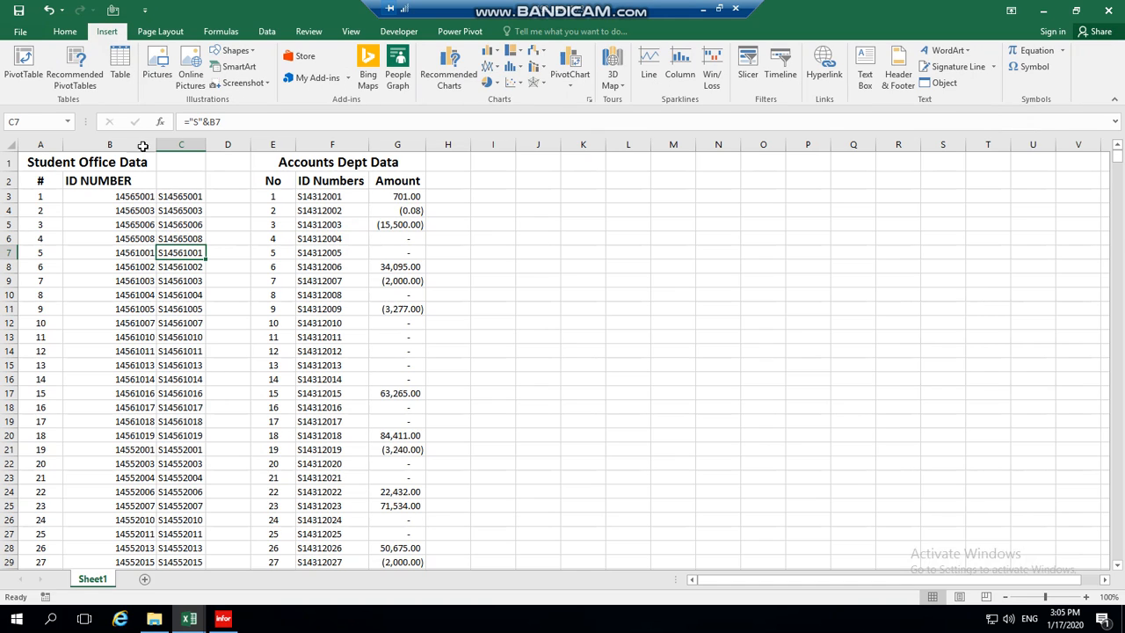
left_click(121, 70)
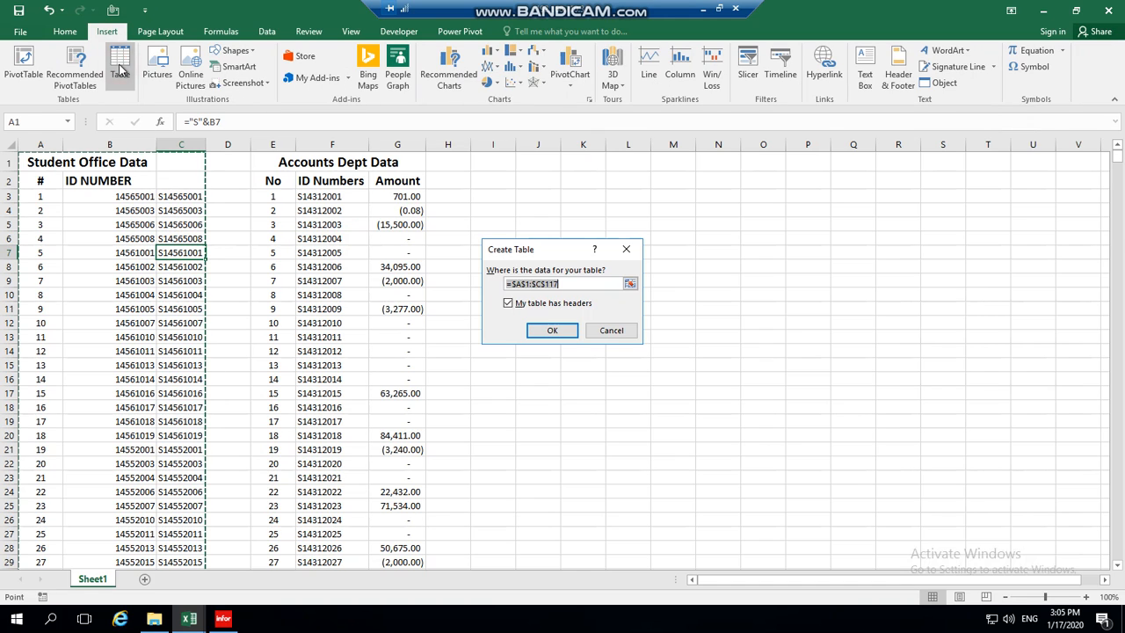
left_click(551, 332)
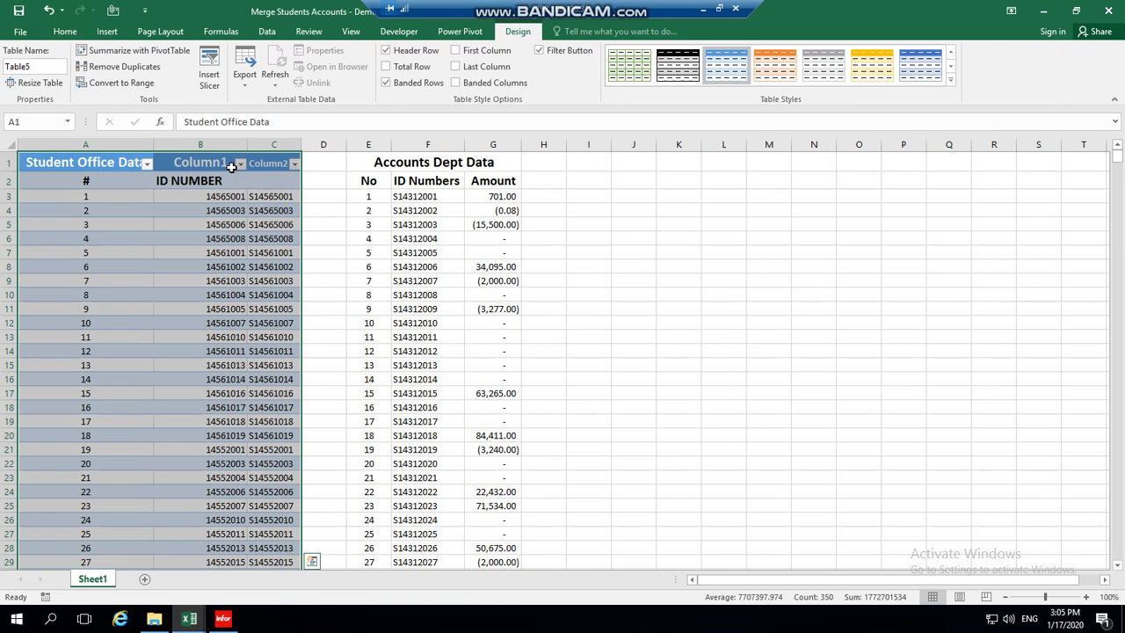
Rename the new table StudentOfficeData.
left_click(47, 66)
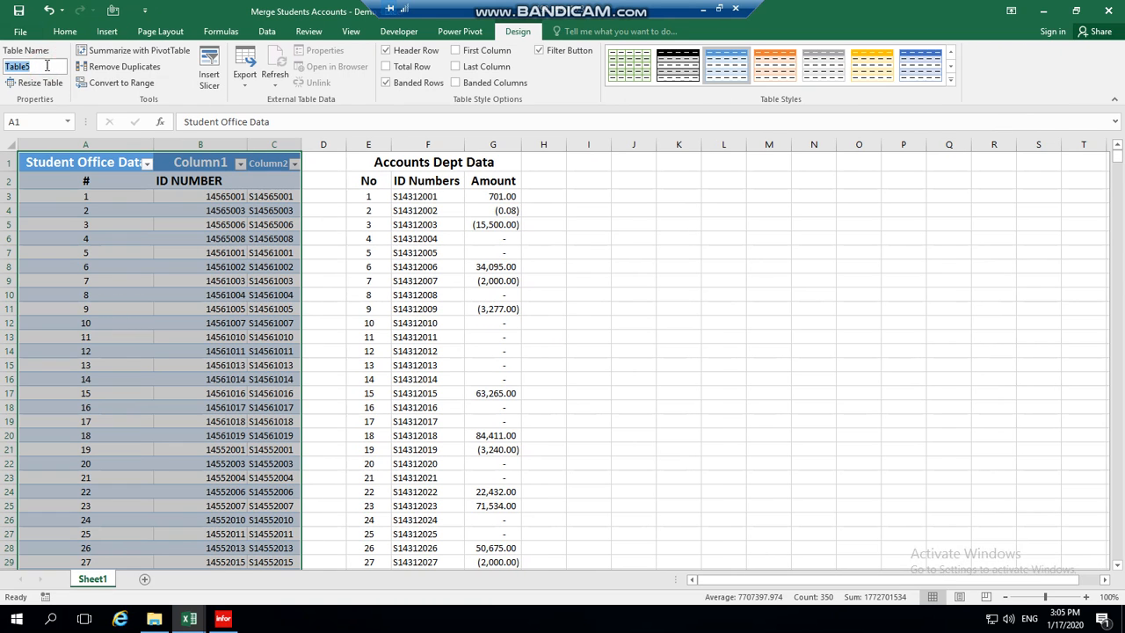
type("S")
type("tudentOfficeData")
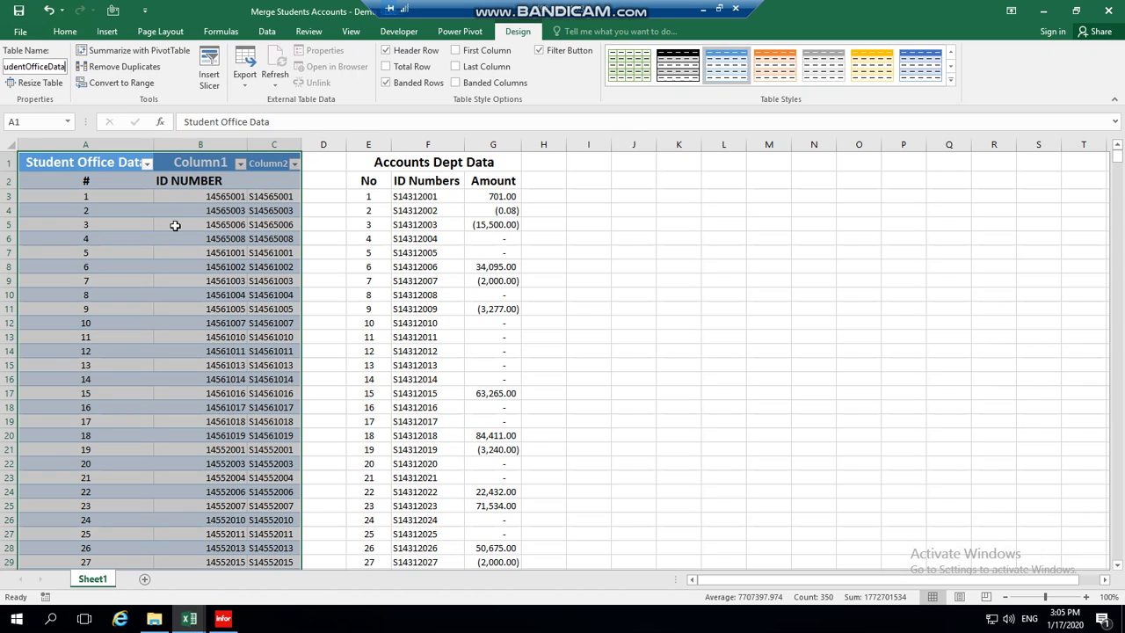
key("Return")
left_click(408, 288)
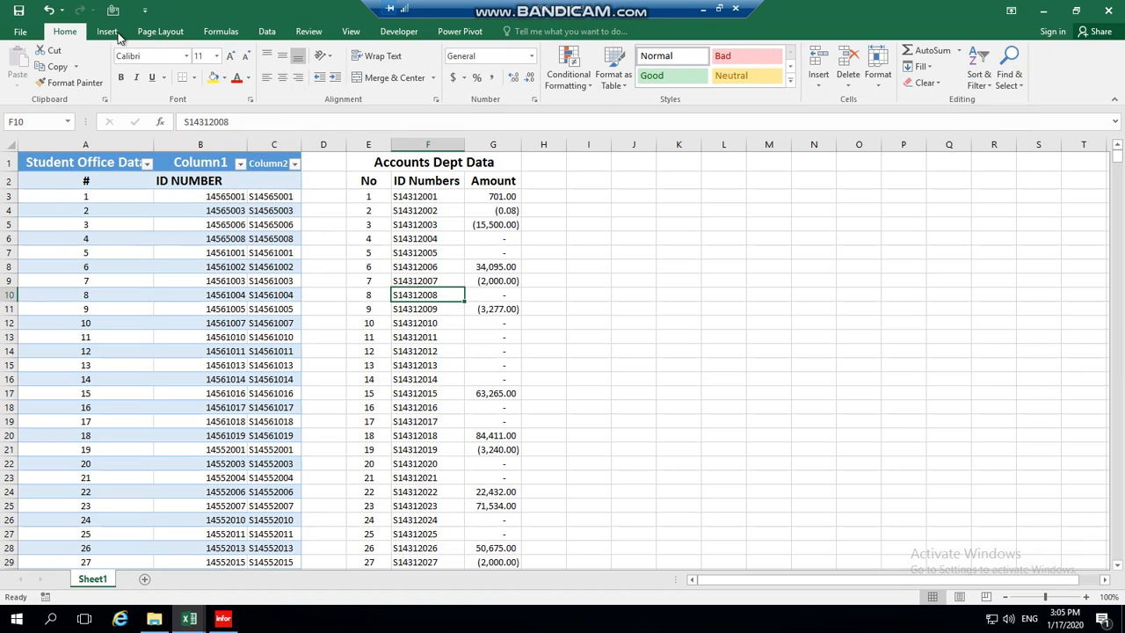
Convert the Accounts Dept range E1:G937 into a table.
left_click(109, 32)
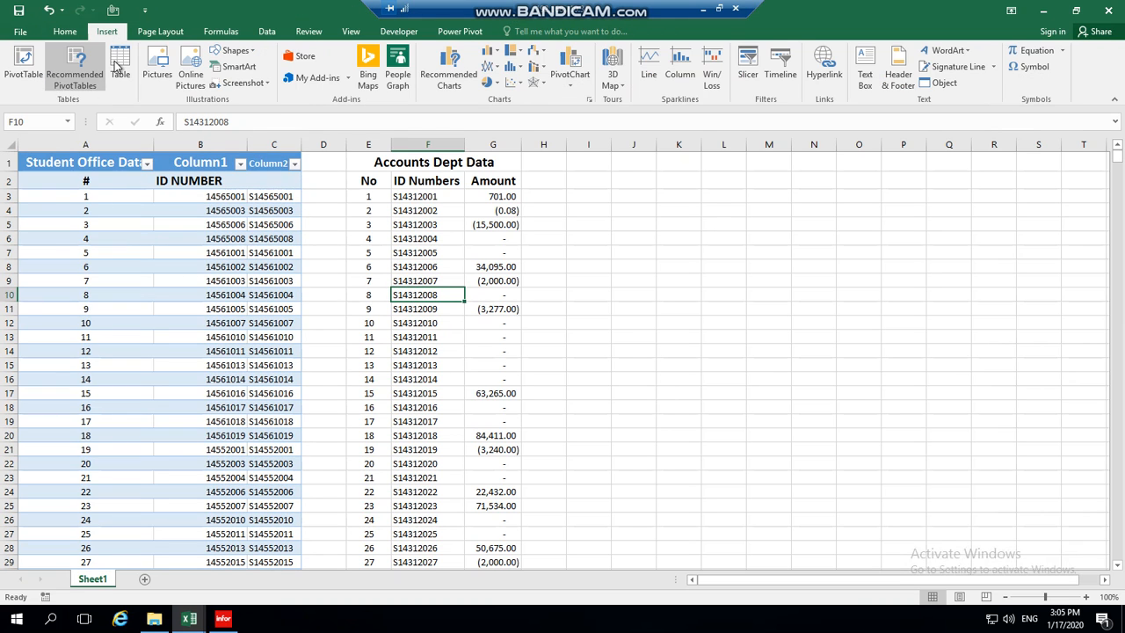
left_click(120, 64)
left_click(531, 330)
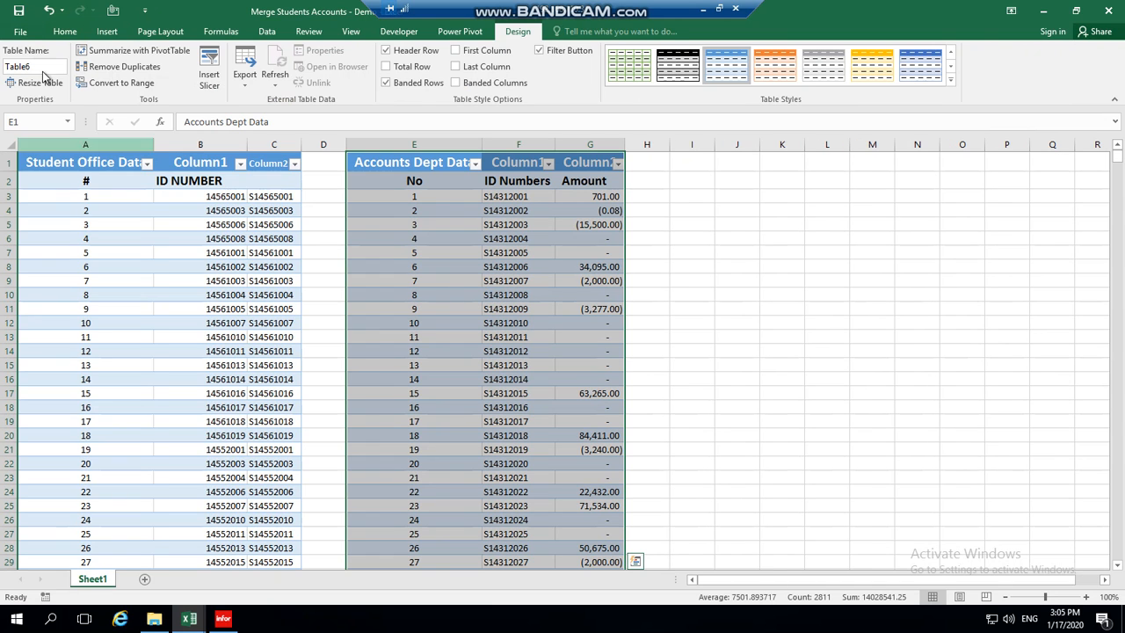
Name the accounts table AccountsDeptData and verify both tables' names.
left_click(43, 70)
type("Accounts")
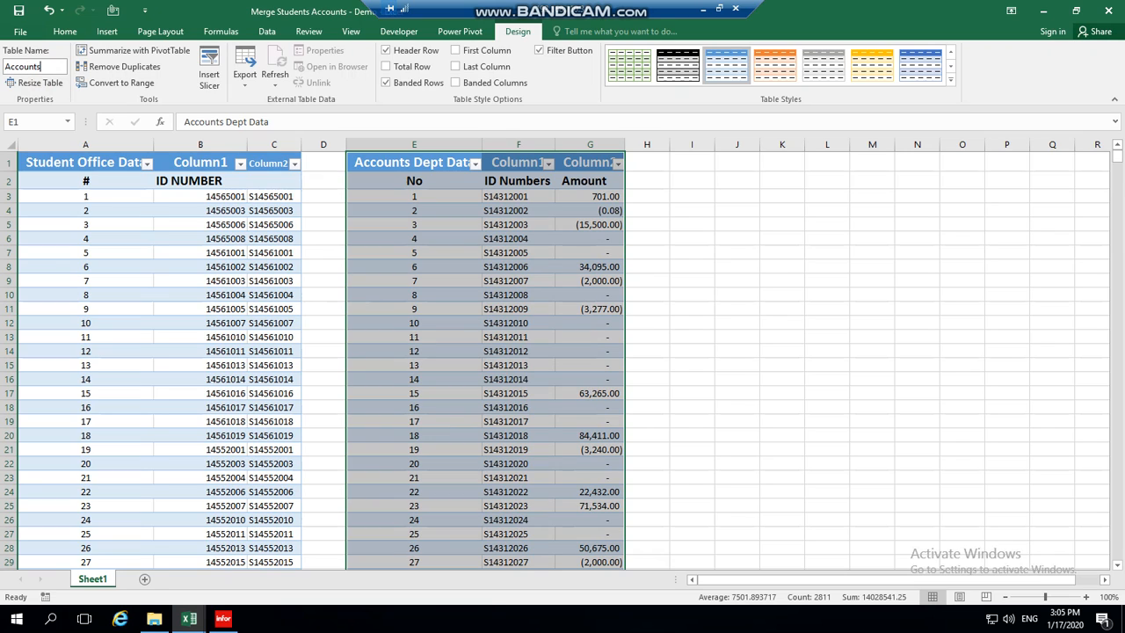
type("DeptData")
left_click(203, 282)
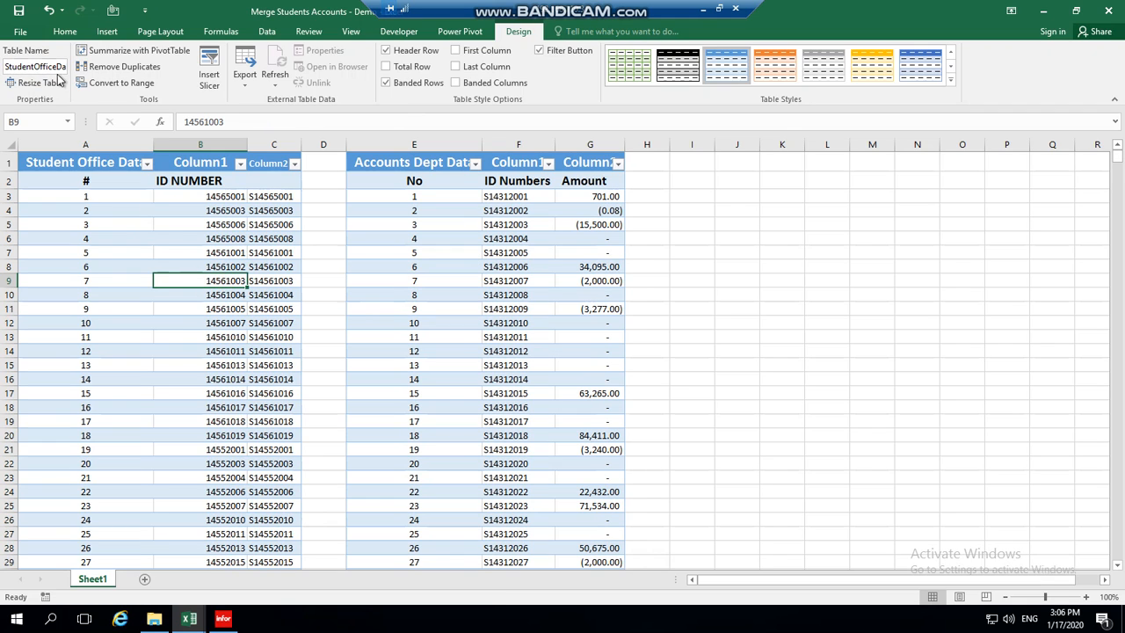
left_click(446, 250)
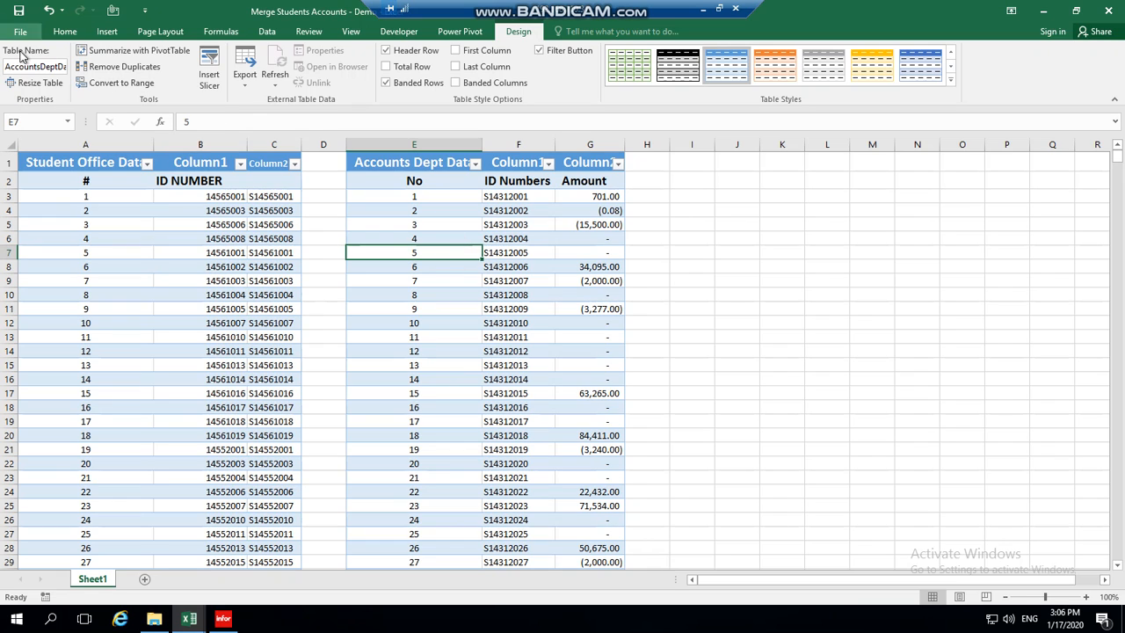
left_click(270, 324)
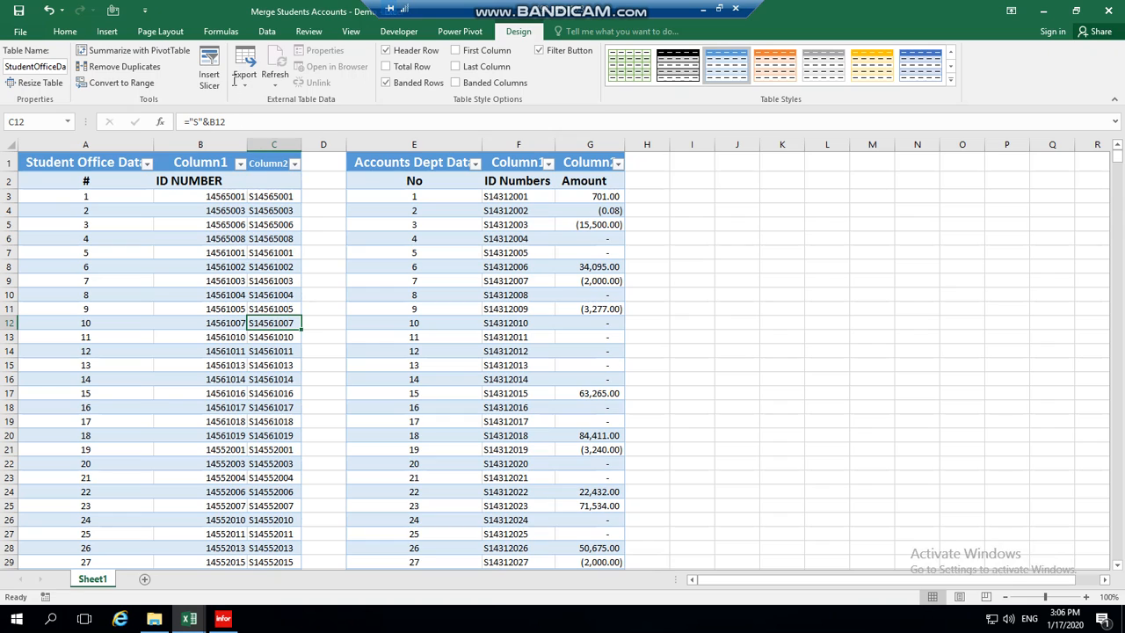
left_click(271, 34)
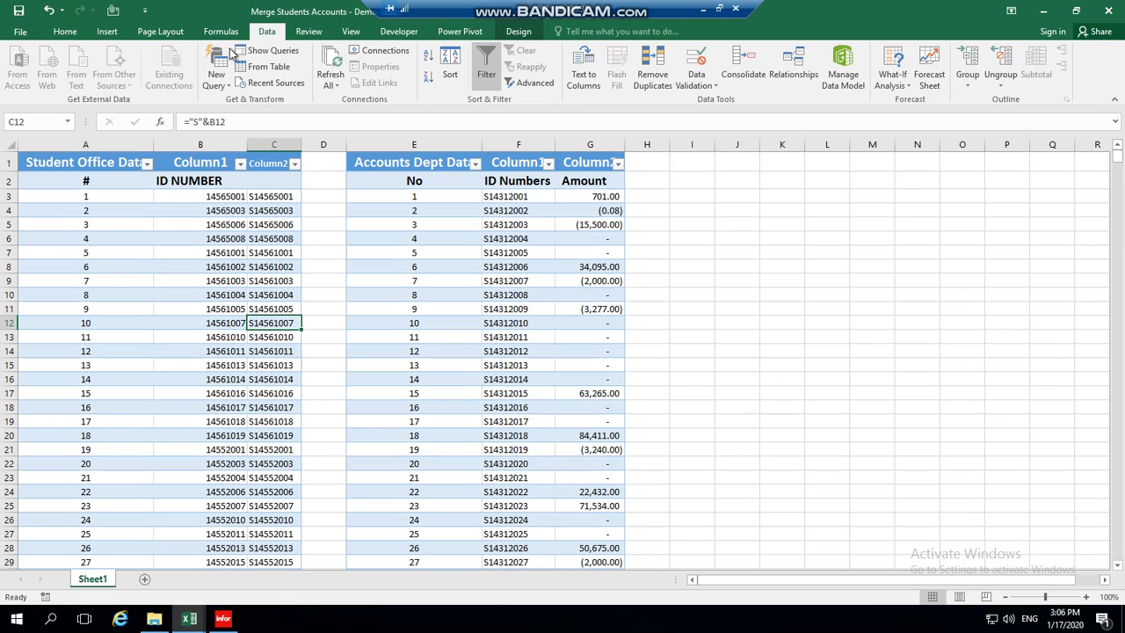
Import from the Merge Students Accounts - Demo workbook via New Query > From File > From Workbook.
left_click(220, 79)
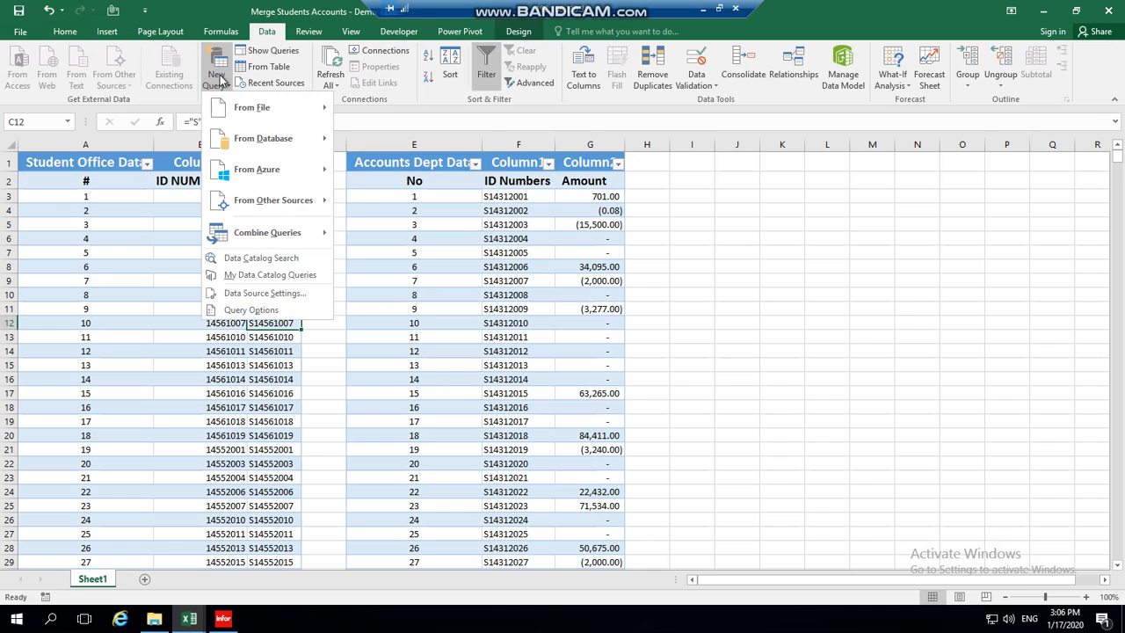
mouse_move(244, 114)
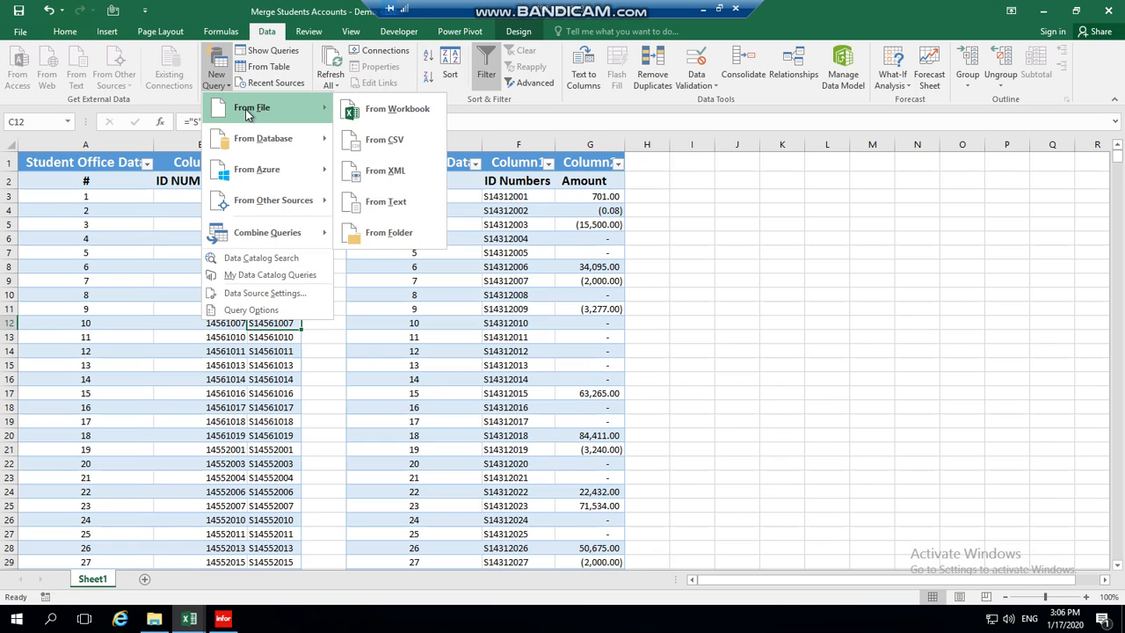
left_click(391, 113)
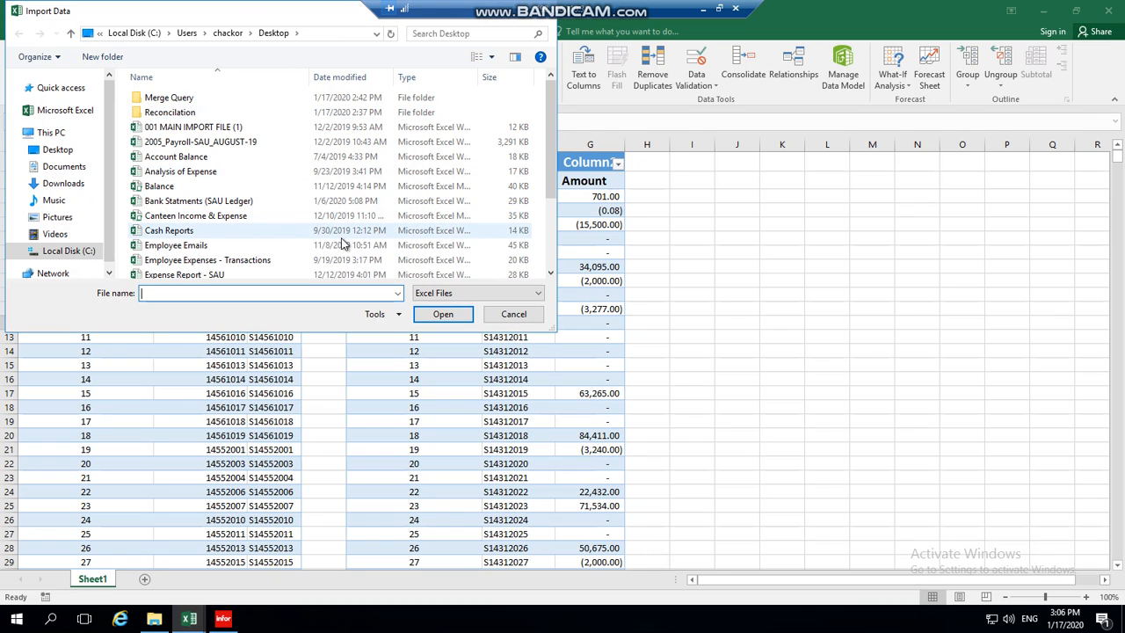
left_click_drag(550, 145, 556, 264)
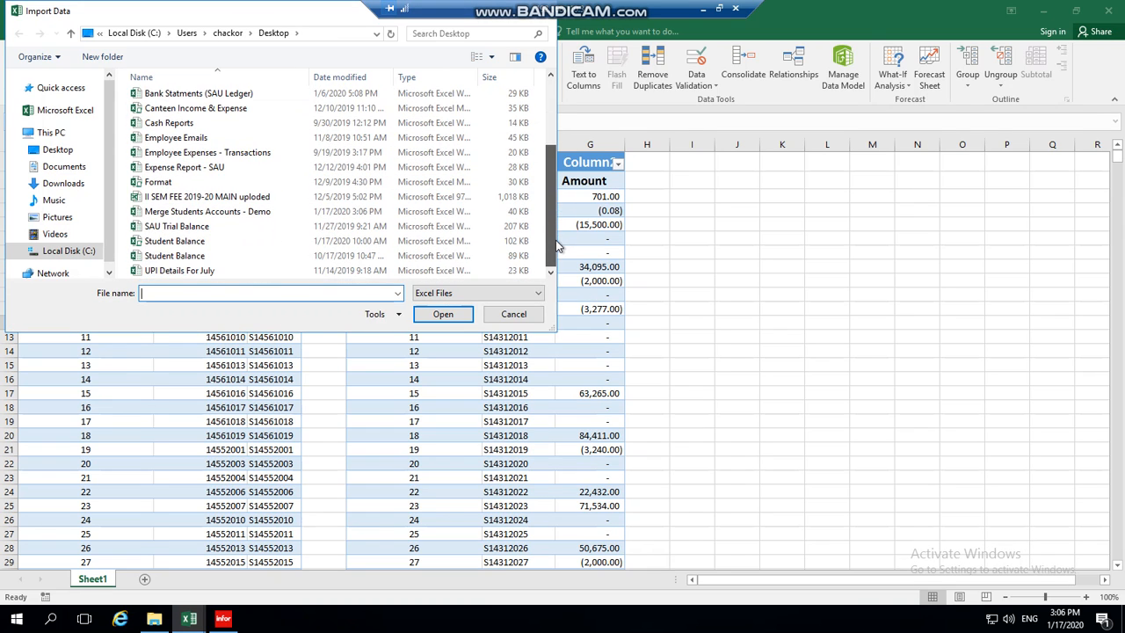
double_click(227, 213)
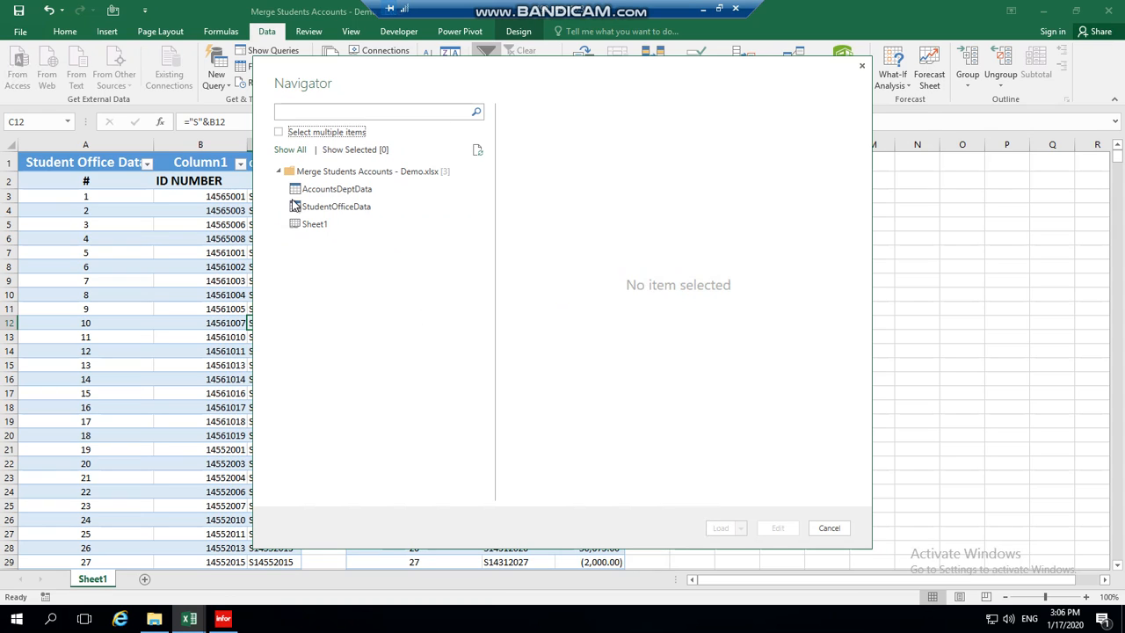
Select both StudentOfficeData and AccountsDeptData in Navigator and open them for editing.
left_click(278, 132)
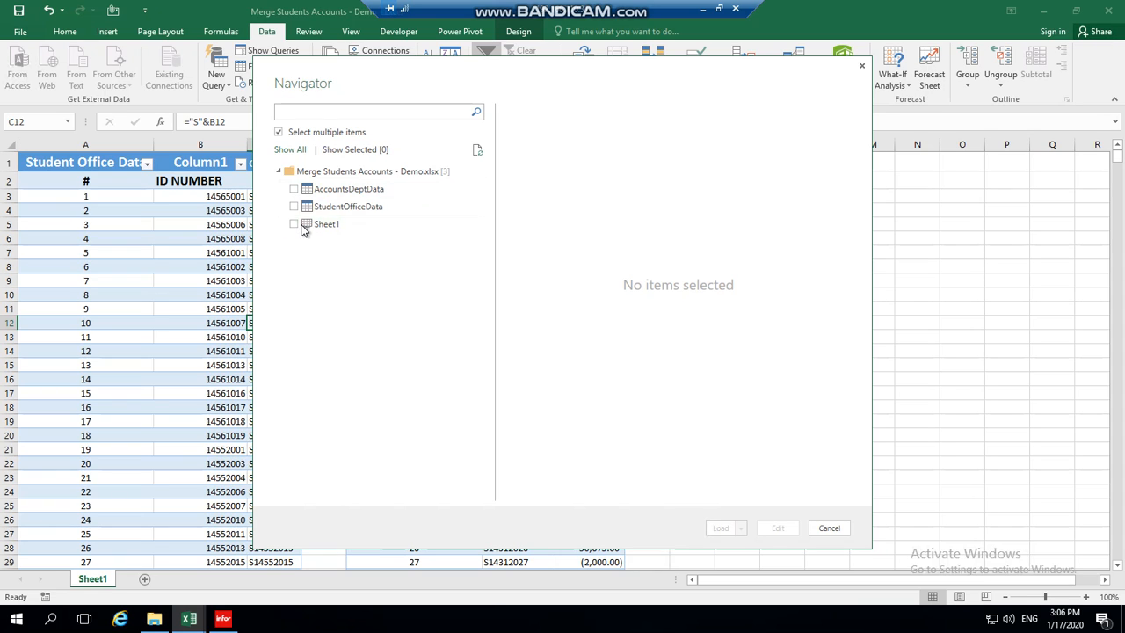
left_click(294, 207)
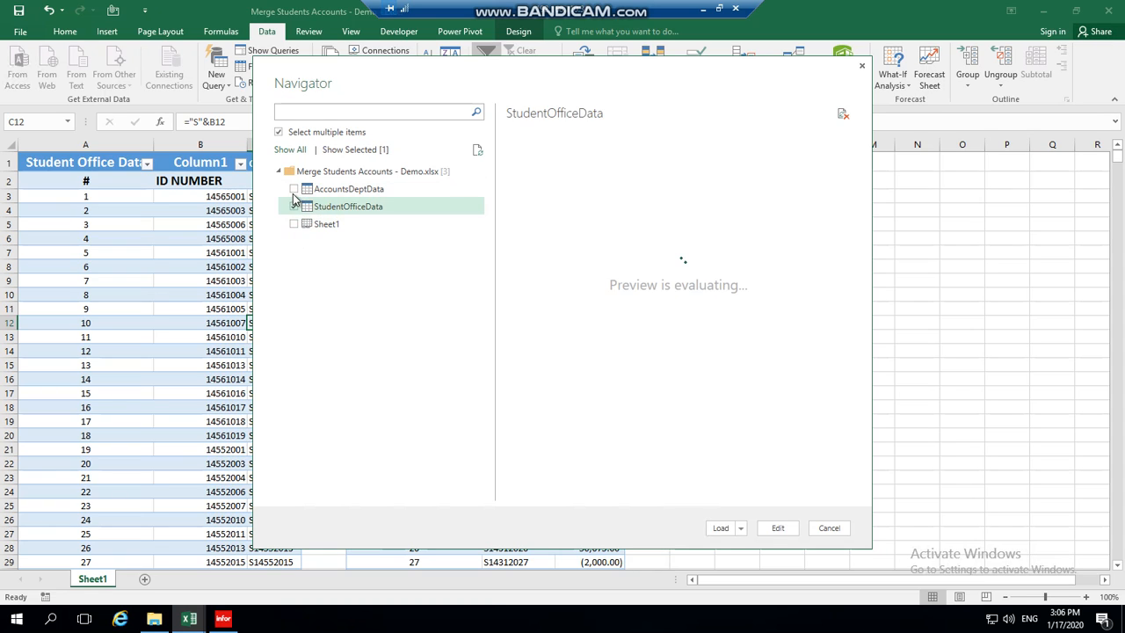
left_click(351, 189)
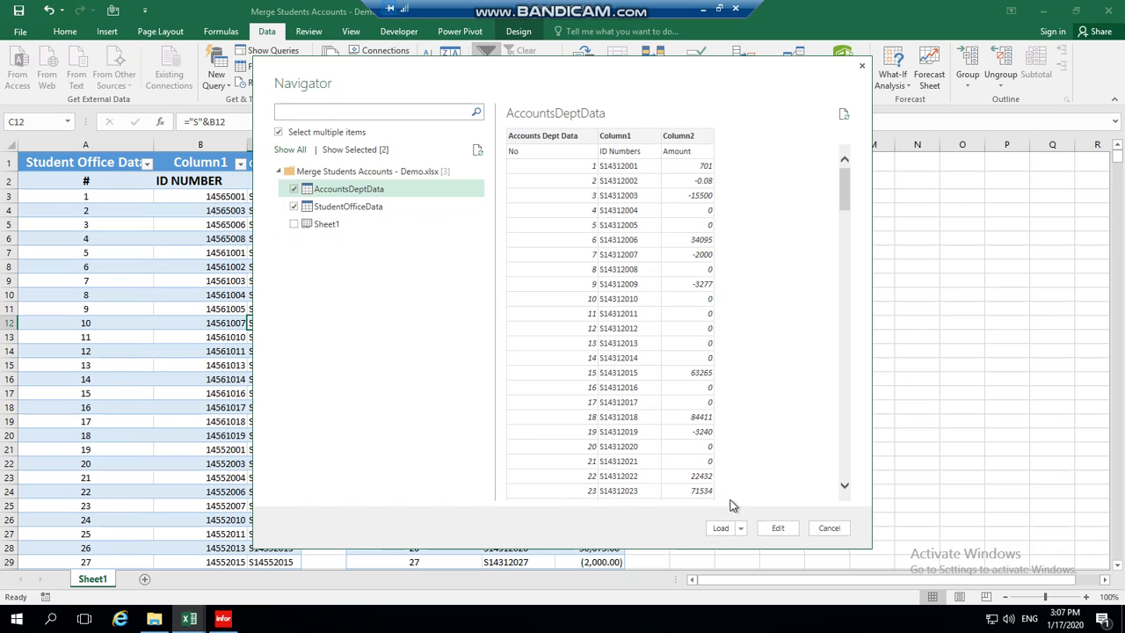
left_click(776, 529)
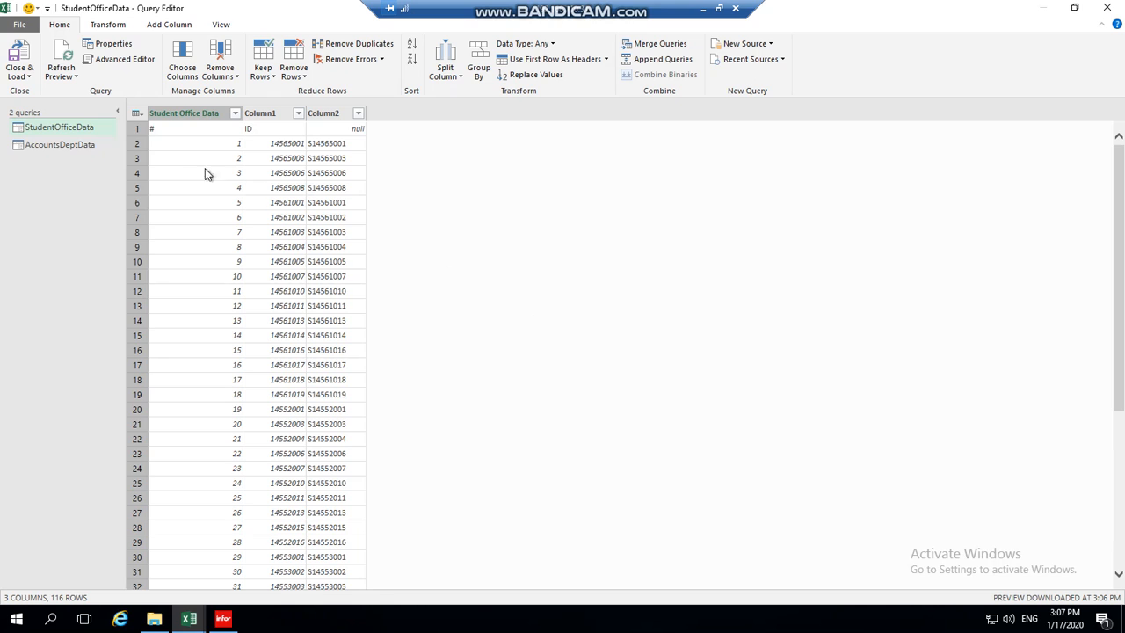
Promote the first row to headers in both the StudentOfficeData and AccountsDeptData queries.
left_click(137, 129)
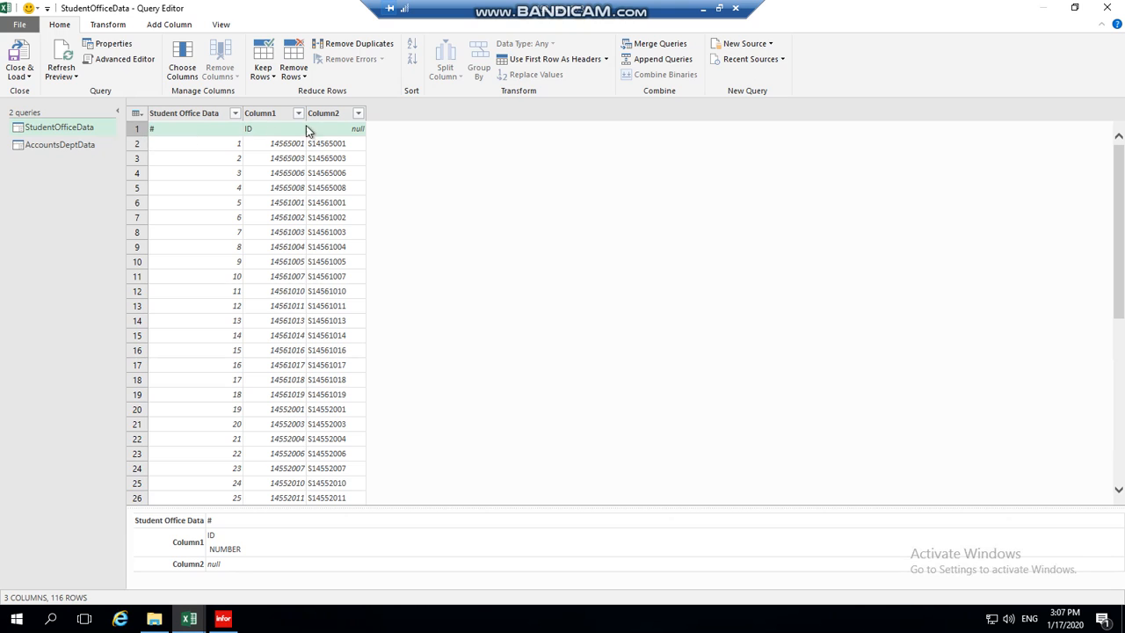
left_click(550, 61)
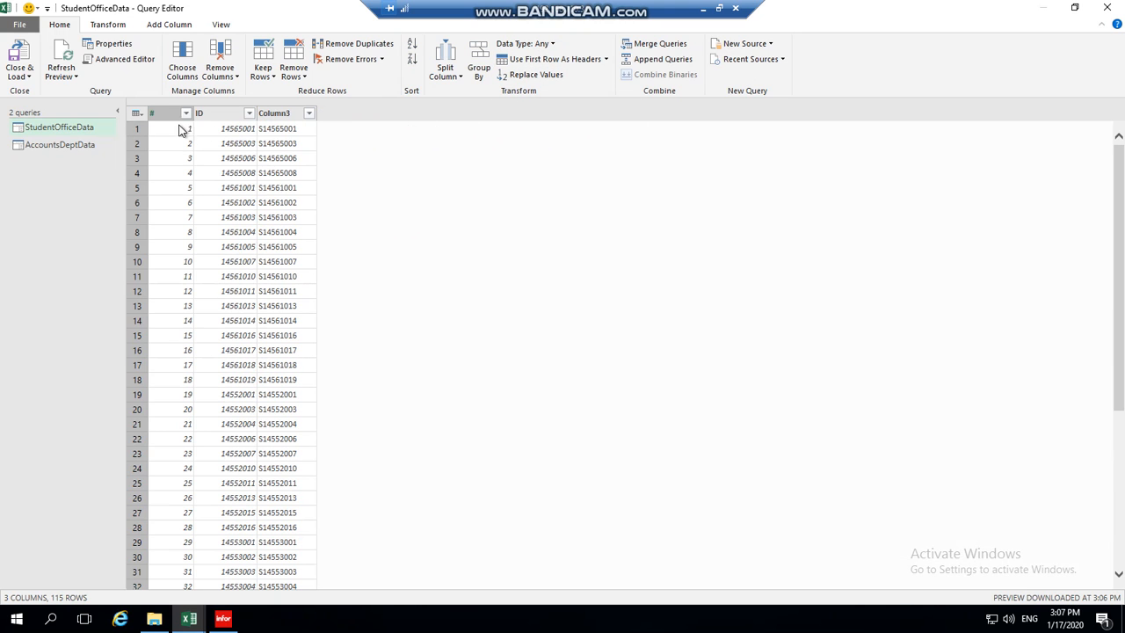
left_click(71, 145)
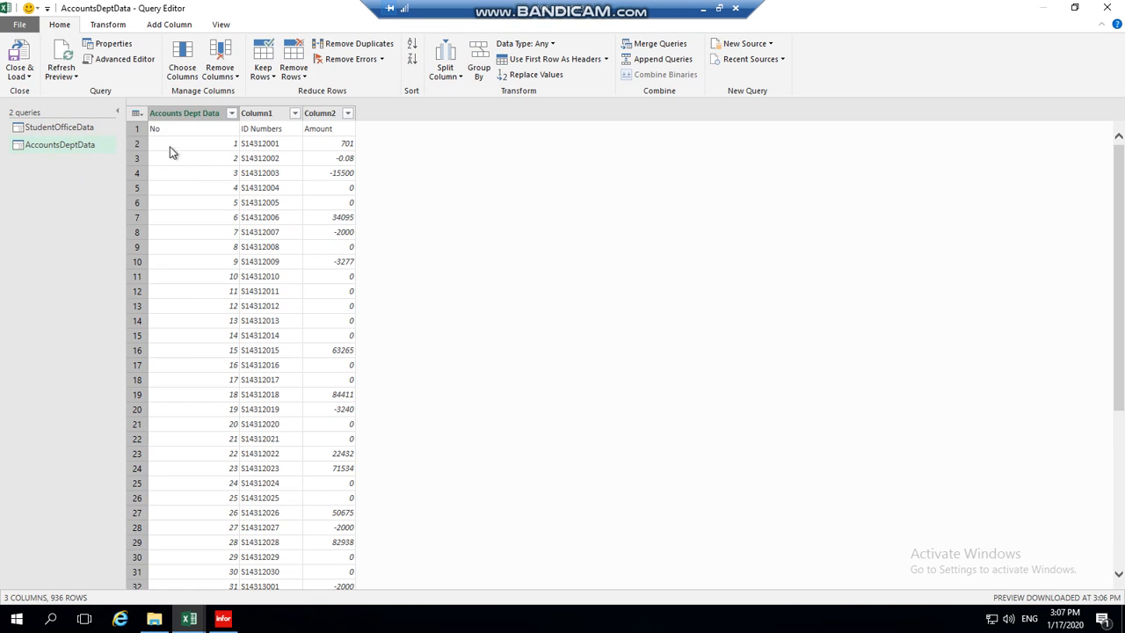
left_click(141, 129)
left_click(558, 61)
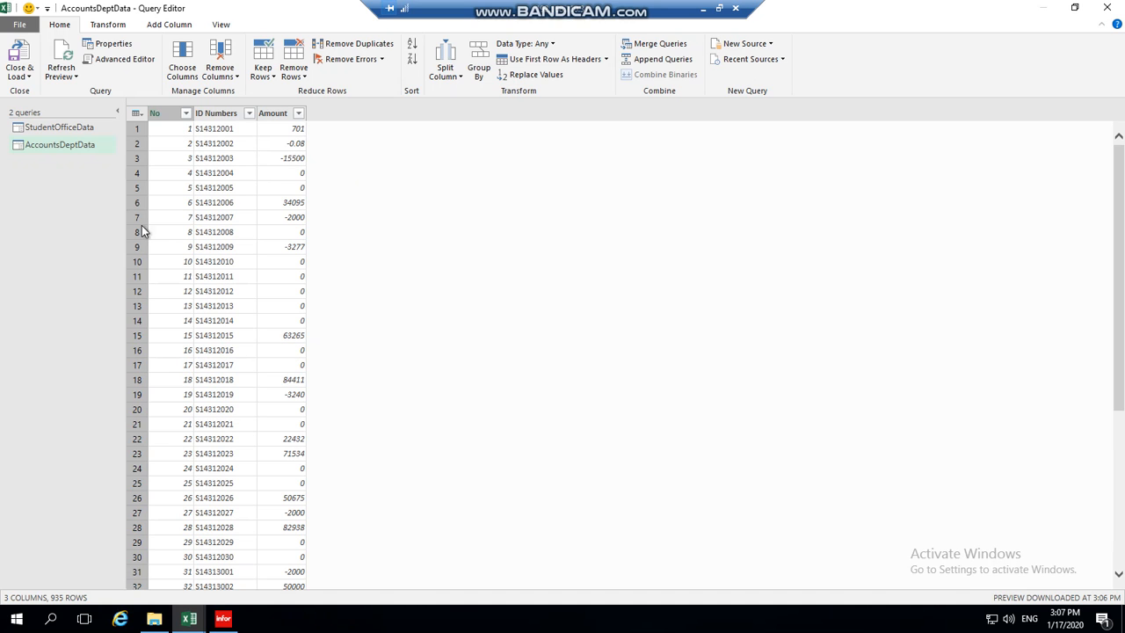
Return to the StudentOfficeData query showing the S-prefixed IDs in Column3.
left_click(77, 128)
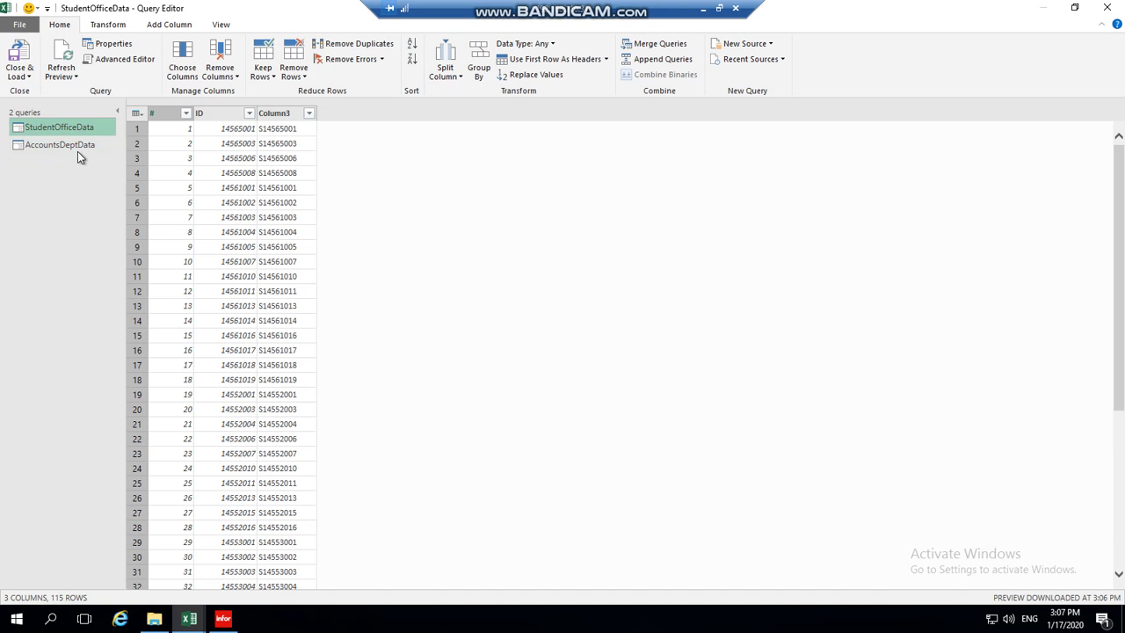
left_click(274, 247)
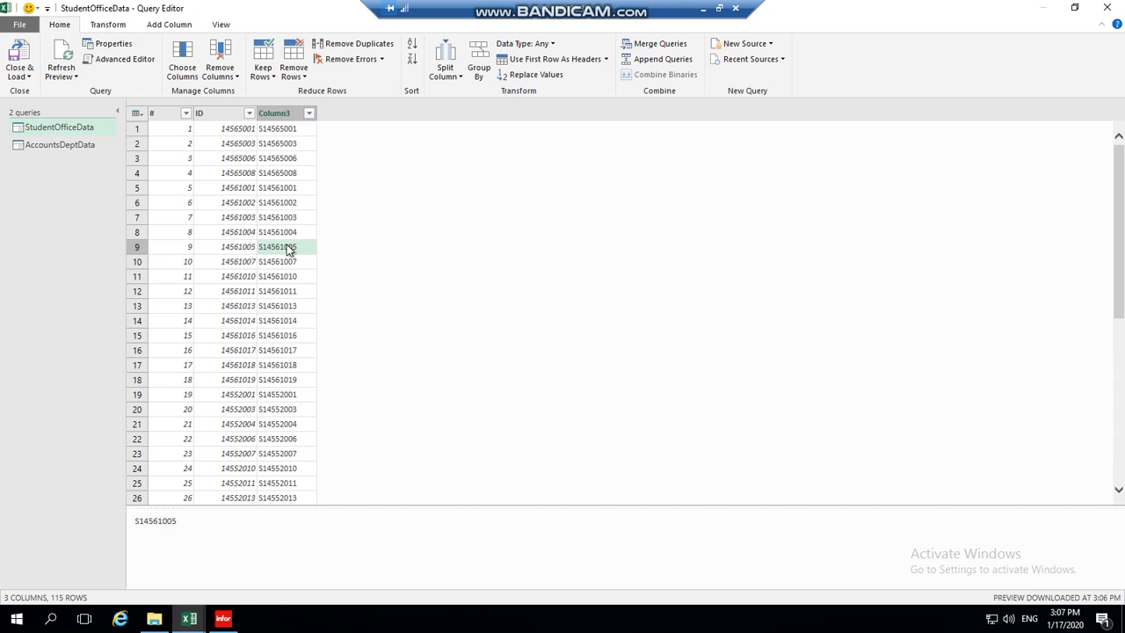
left_click(80, 132)
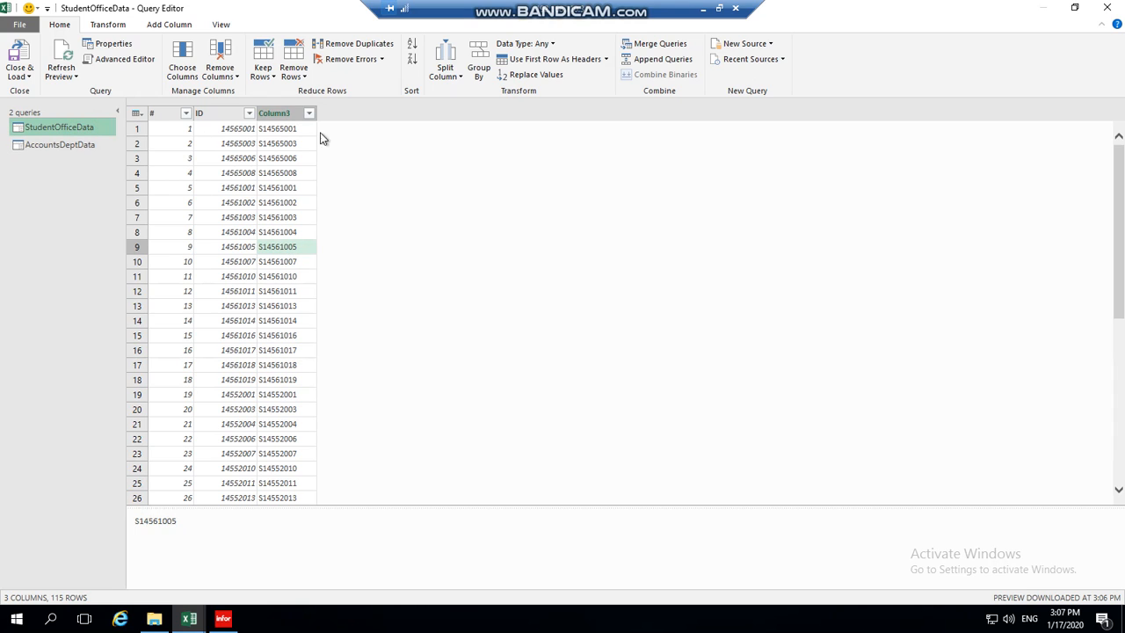
Merge StudentOfficeData with AccountsDeptData, matching Column3 to ID Numbers.
left_click(675, 48)
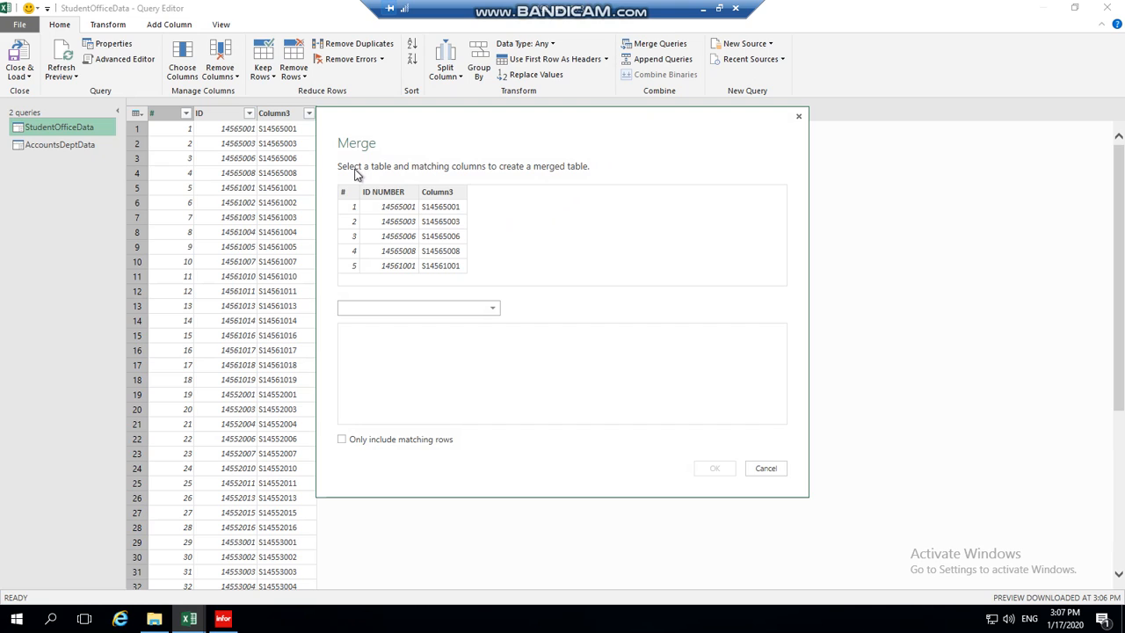
left_click(453, 195)
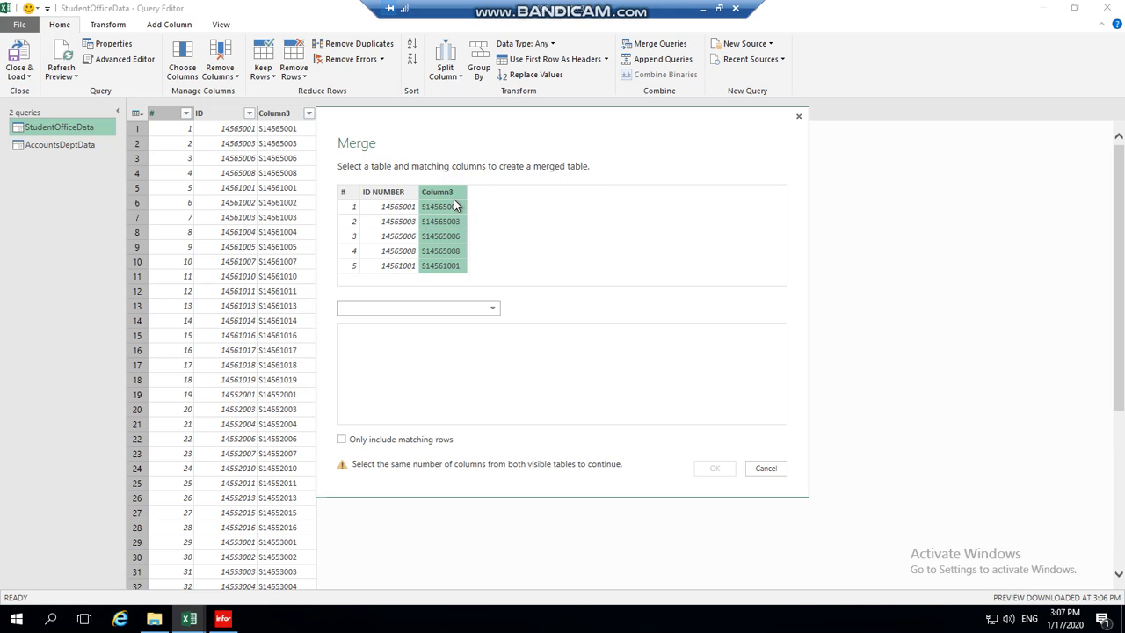
left_click(493, 308)
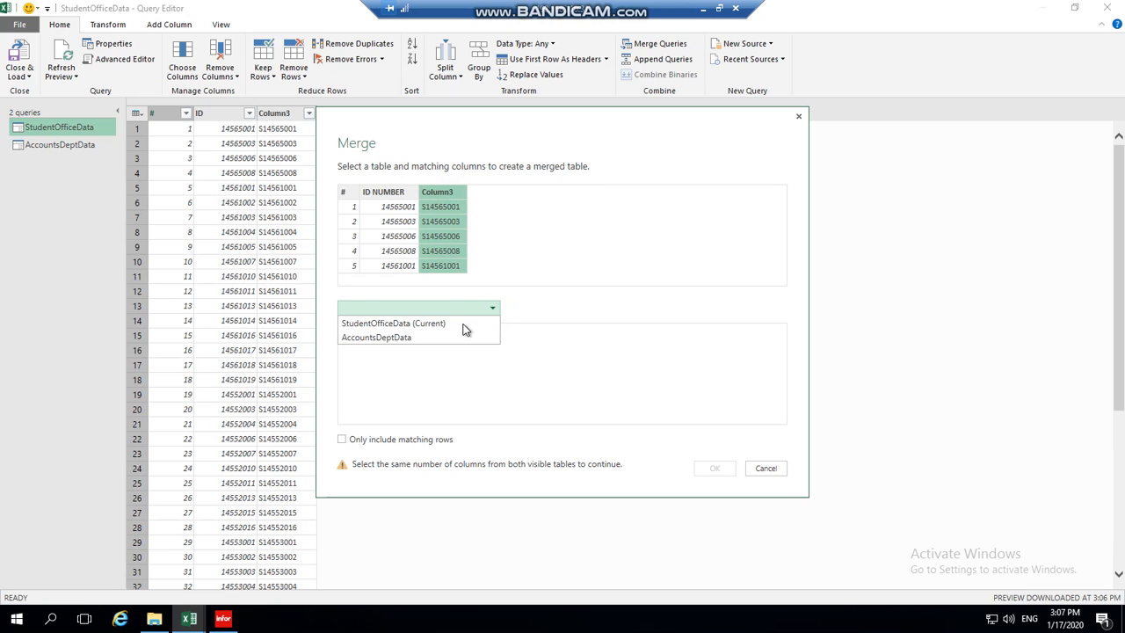
left_click(407, 343)
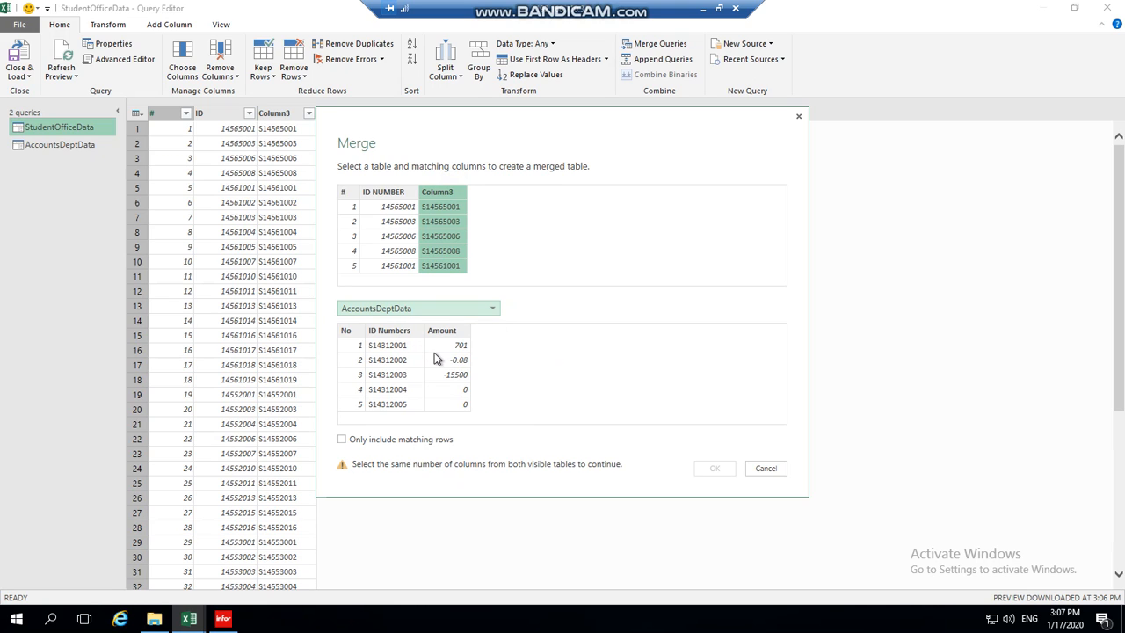
left_click(400, 333)
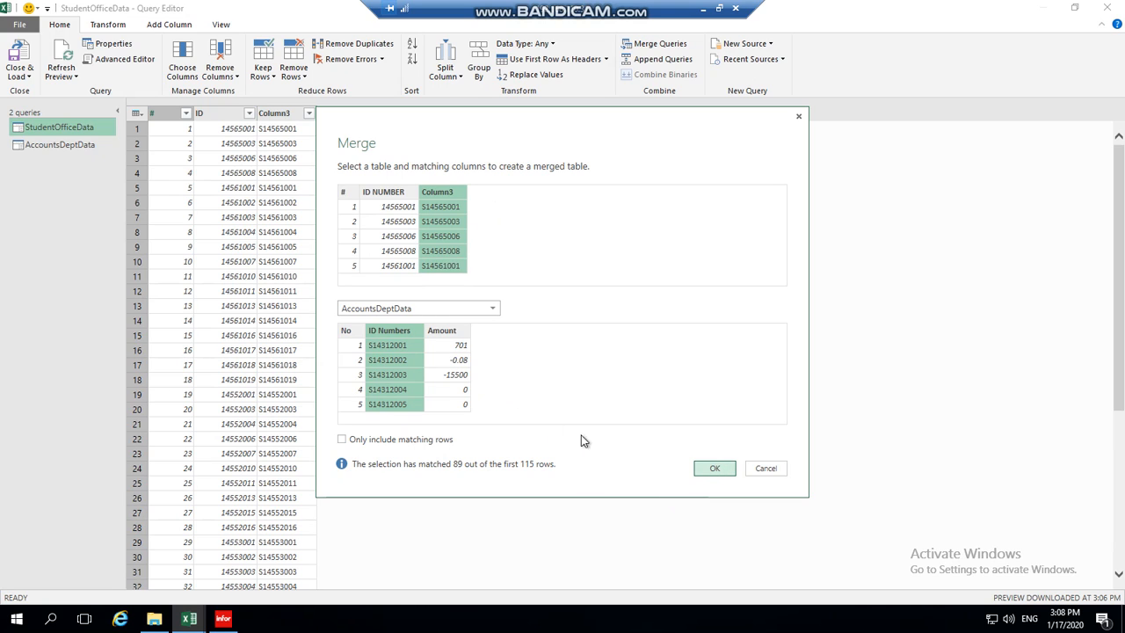
left_click(725, 474)
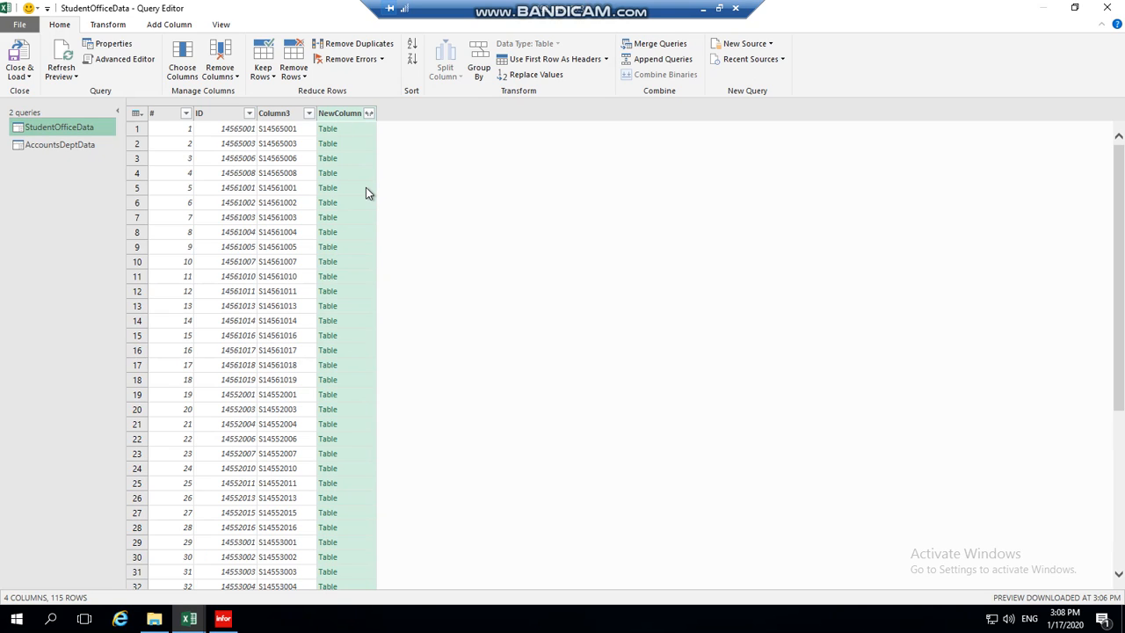
Expand NewColumn to only the Amount column, without the original column name prefix.
left_click(370, 116)
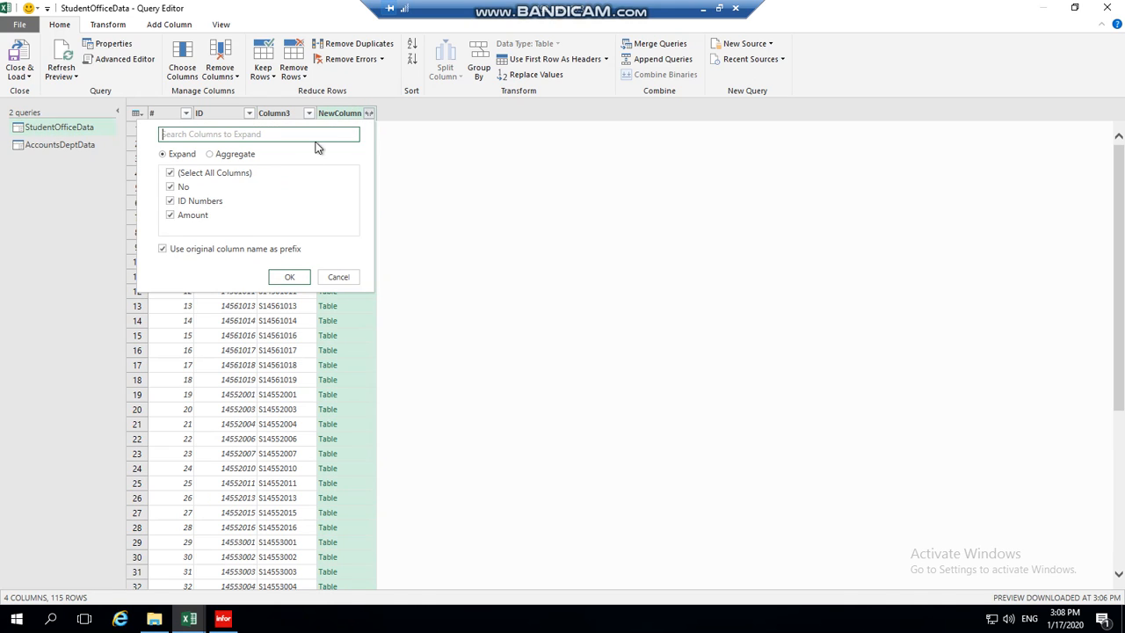
left_click(190, 174)
left_click(169, 214)
left_click(164, 250)
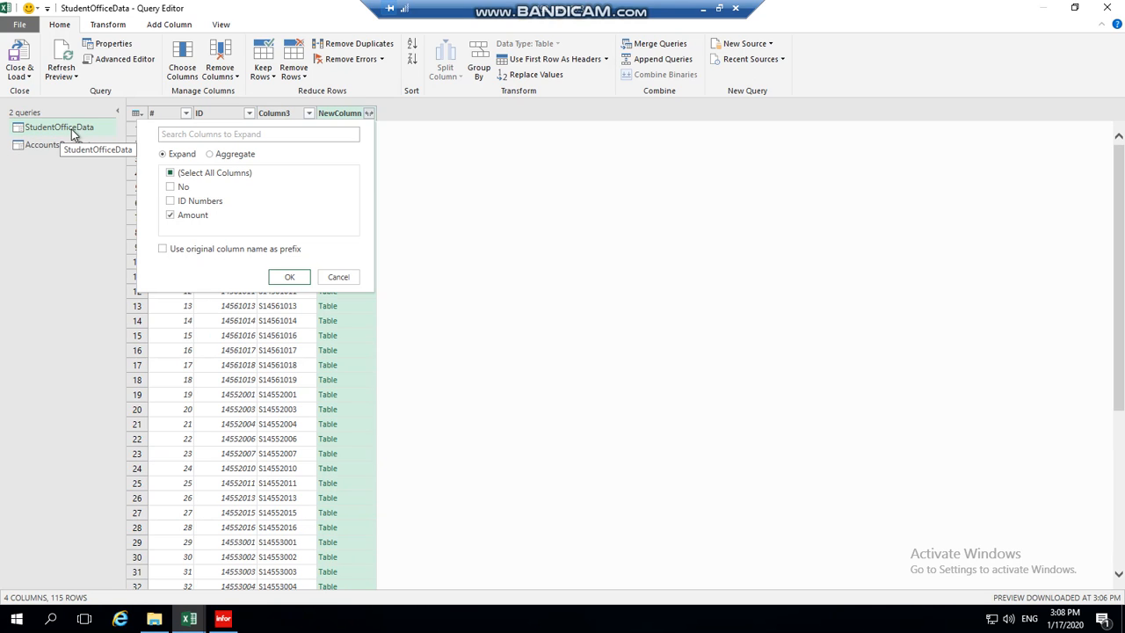
left_click(290, 279)
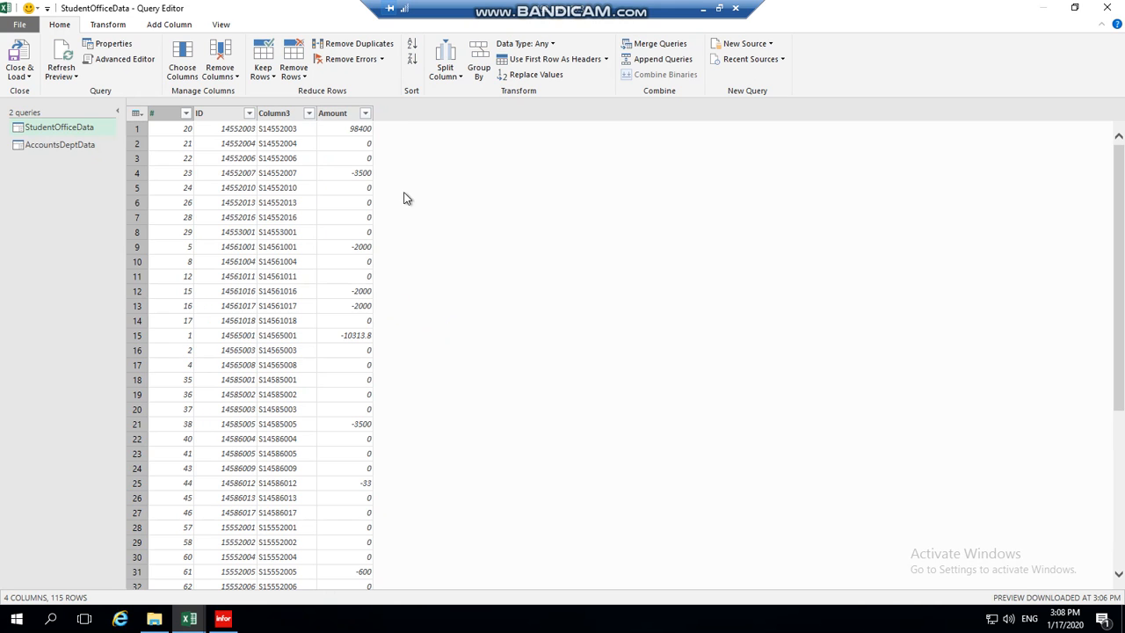
Check the first matched IDs and amounts, then Close & Load the query.
left_click(351, 129)
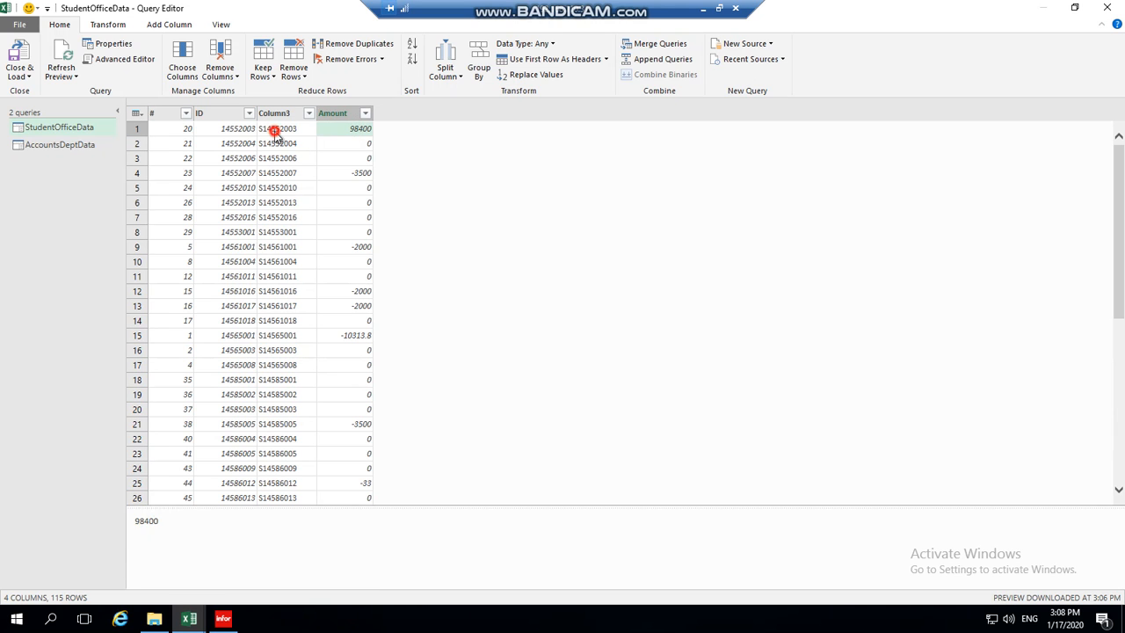
left_click(274, 132)
left_click(338, 172)
left_click(29, 64)
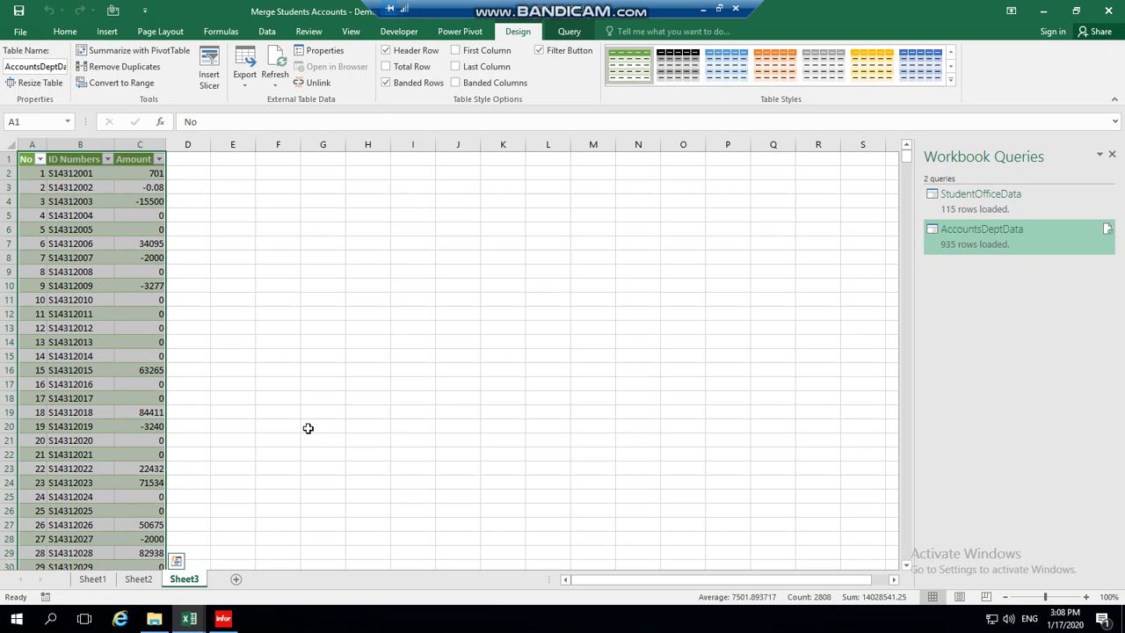
On Sheet2, widen column C to show the full S-prefixed IDs.
left_click(308, 428)
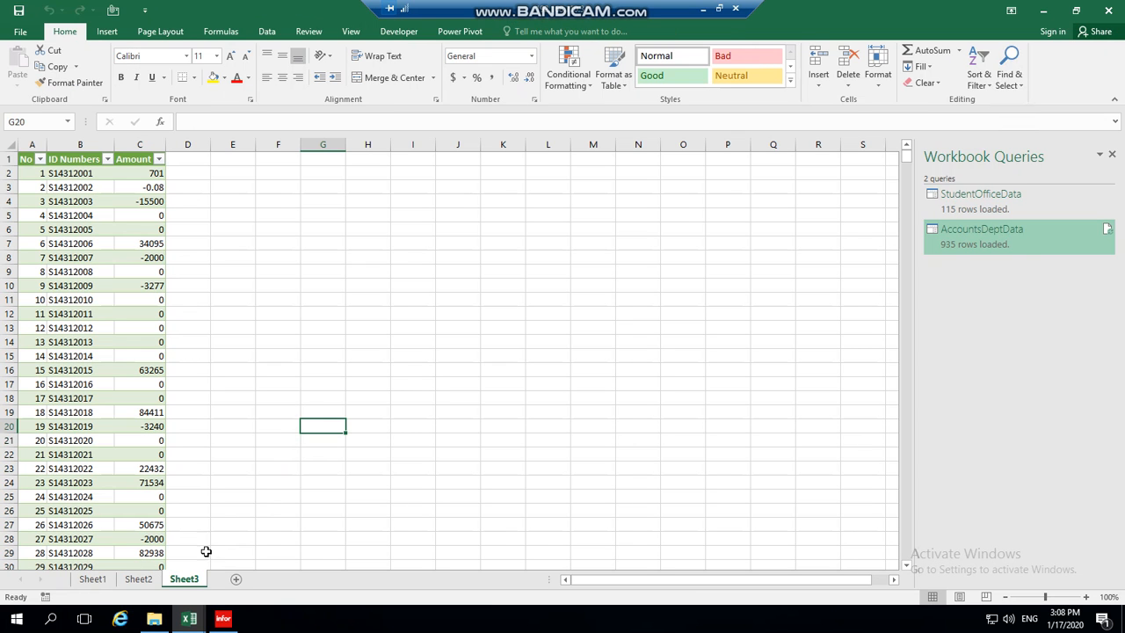
left_click(145, 582)
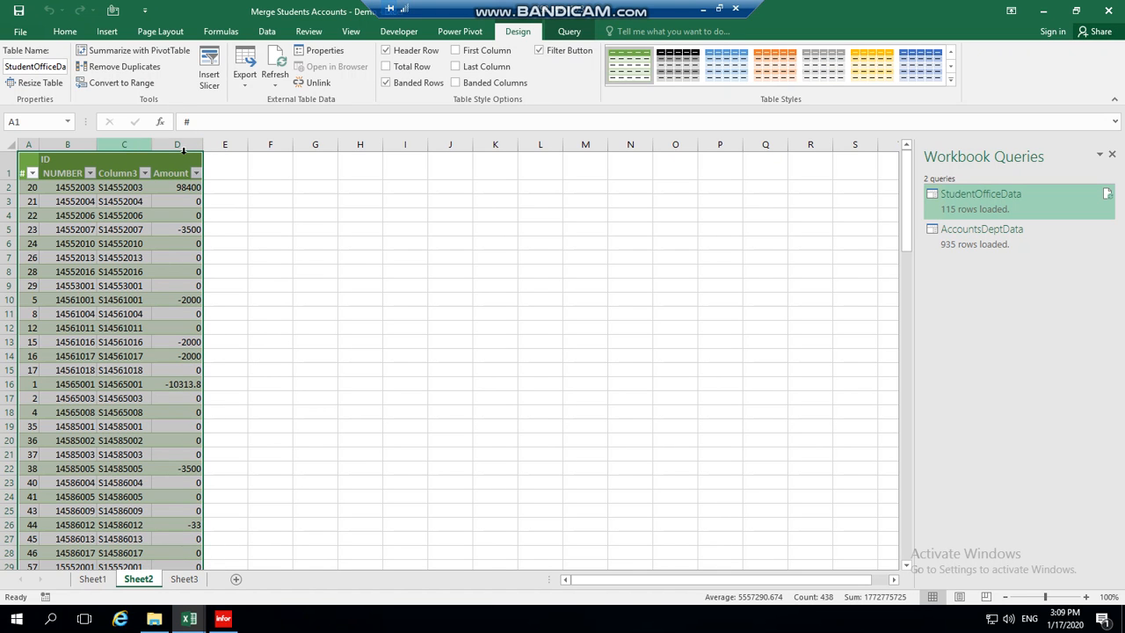
left_click_drag(153, 144, 219, 167)
left_click(407, 260)
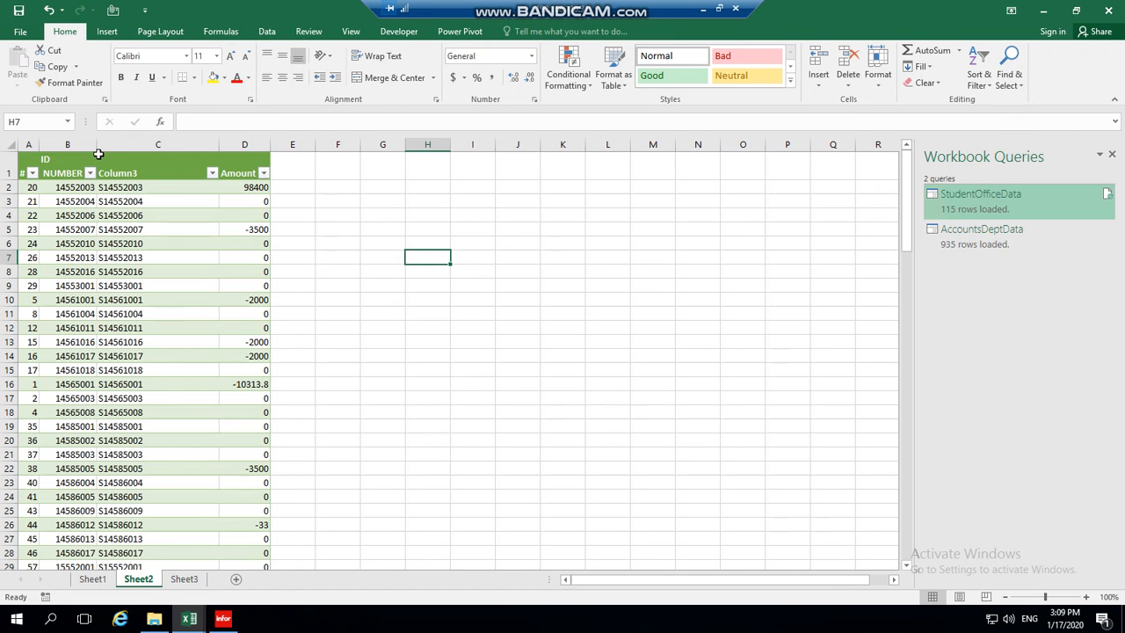
left_click(260, 187)
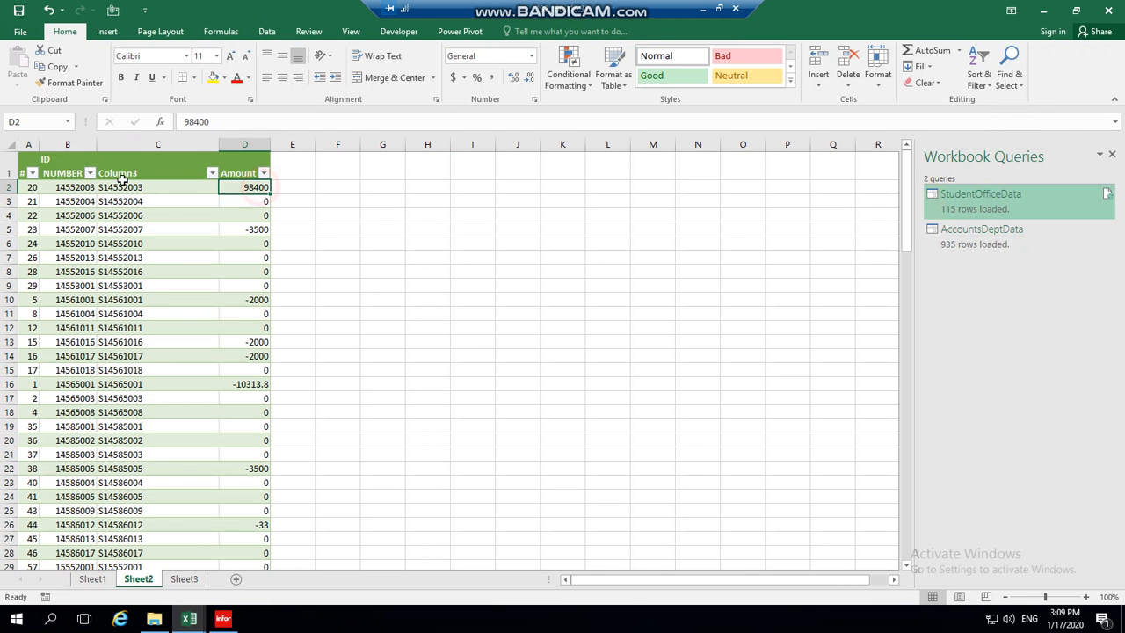
Delete the ID NUMBER column B and check the last loaded row.
left_click(77, 142)
right_click(76, 143)
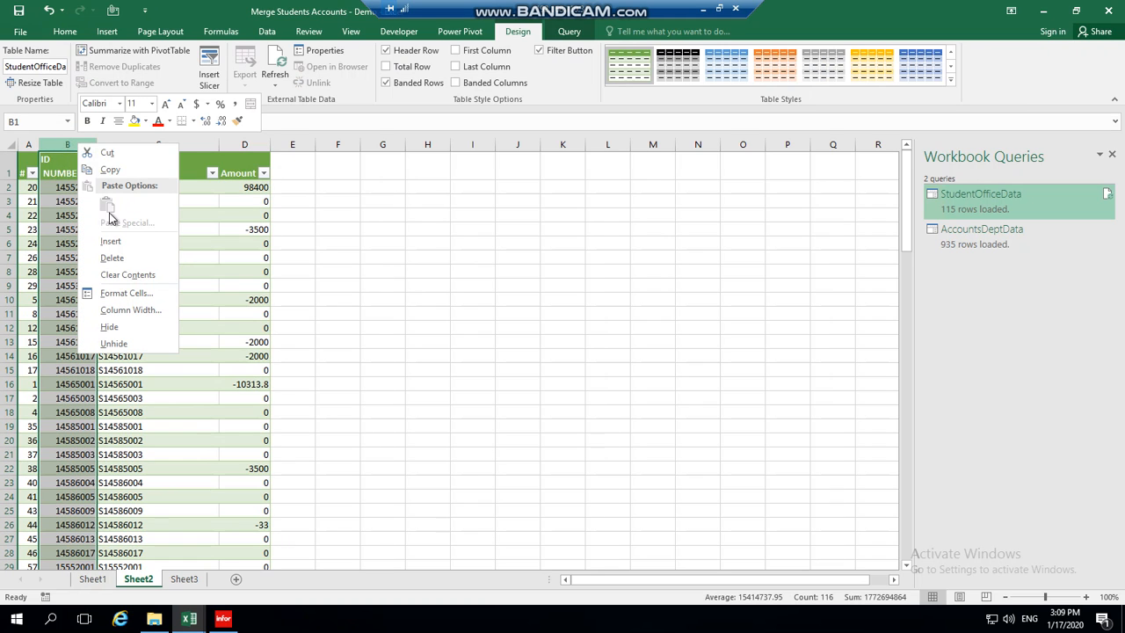
left_click(113, 260)
left_click(364, 258)
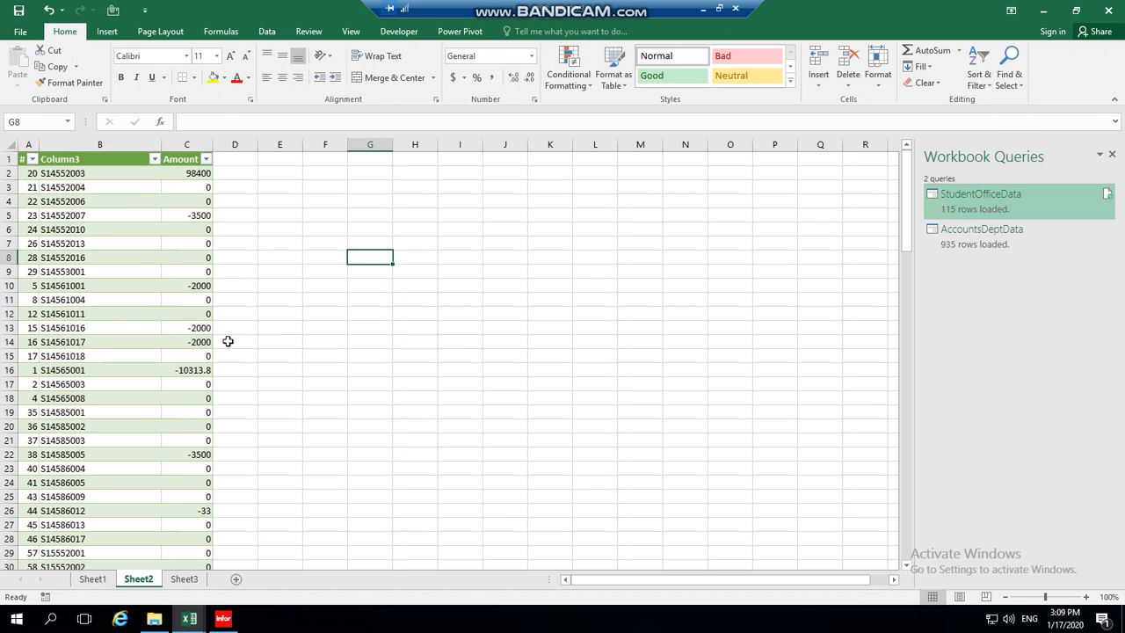
left_click_drag(906, 219, 890, 559)
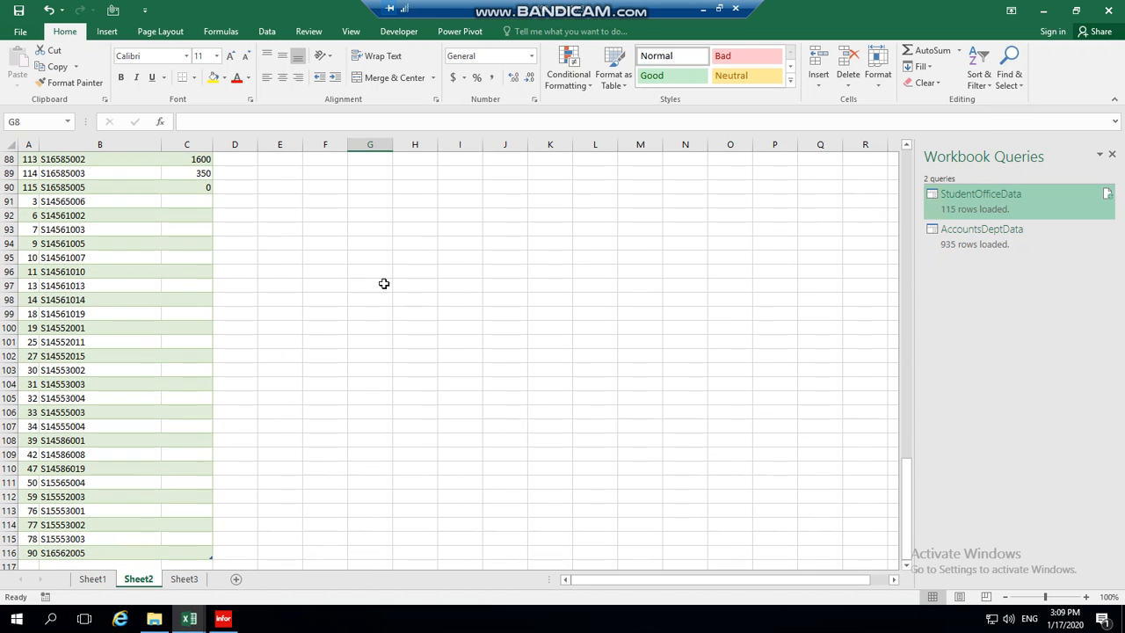
left_click(9, 553)
left_click(93, 580)
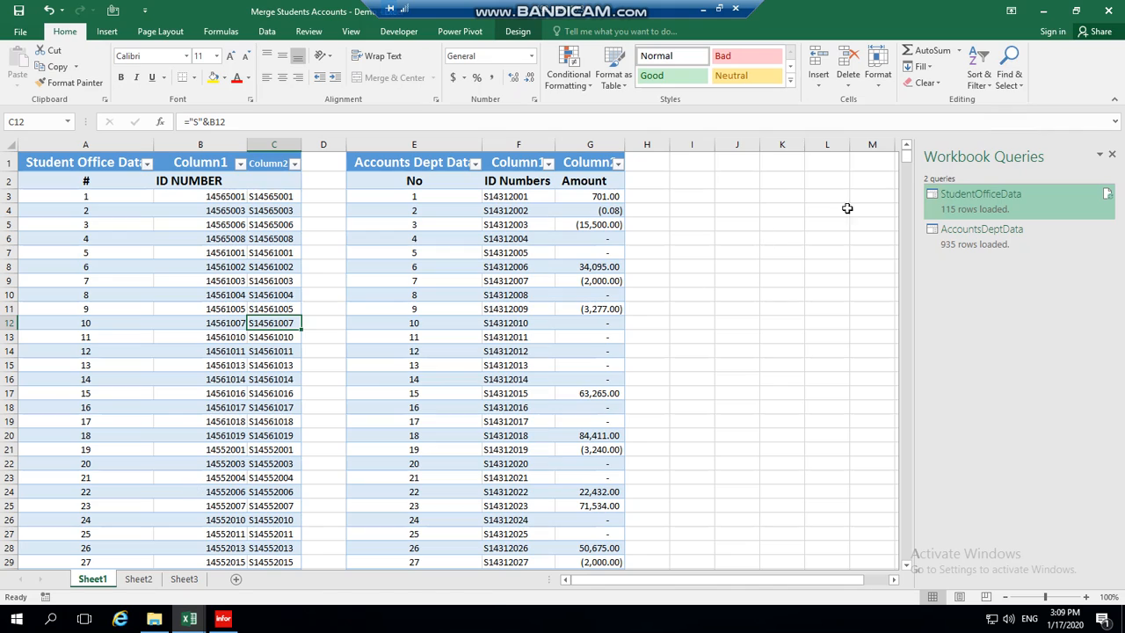
mouse_move(908, 166)
left_mouse_down()
mouse_move(905, 285)
mouse_move(910, 186)
left_mouse_up()
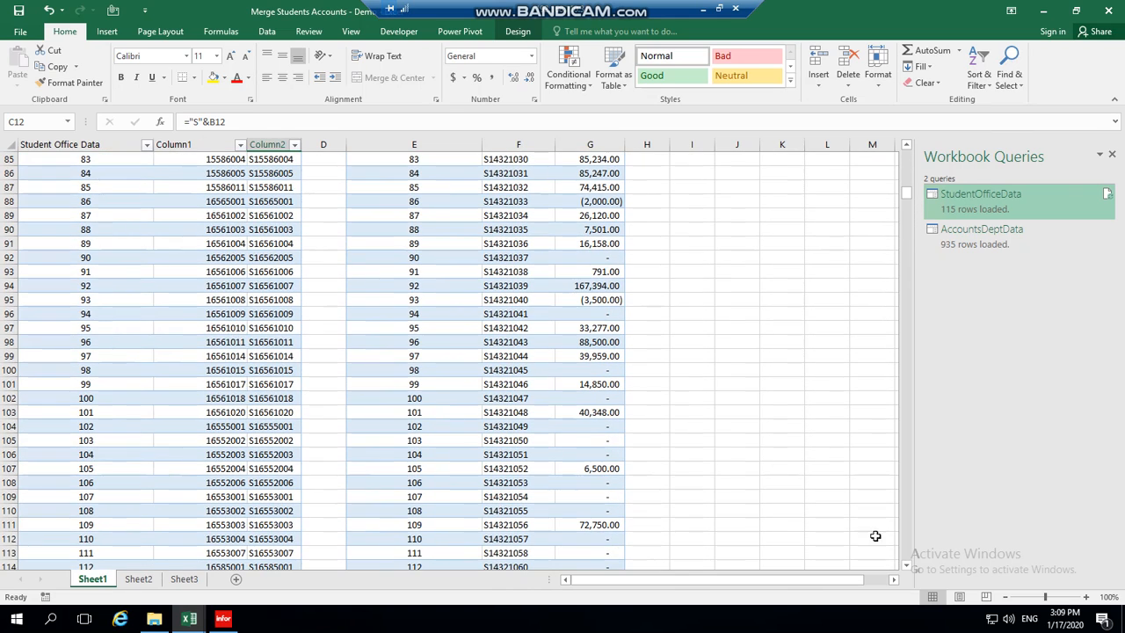
left_click(907, 566)
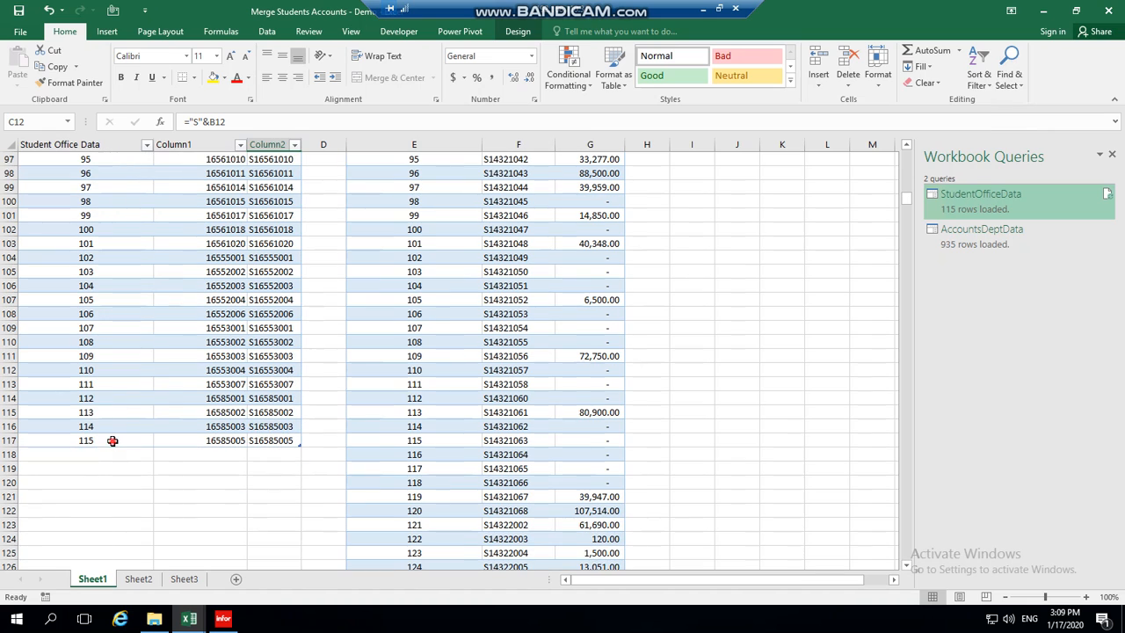
left_click(113, 441)
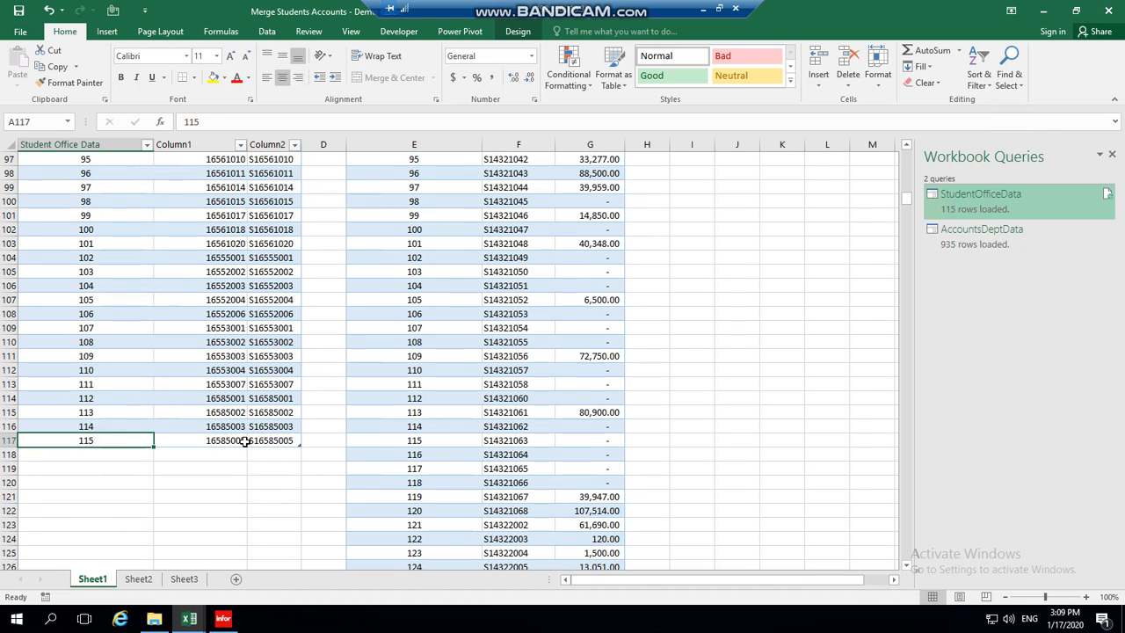
left_click(233, 440)
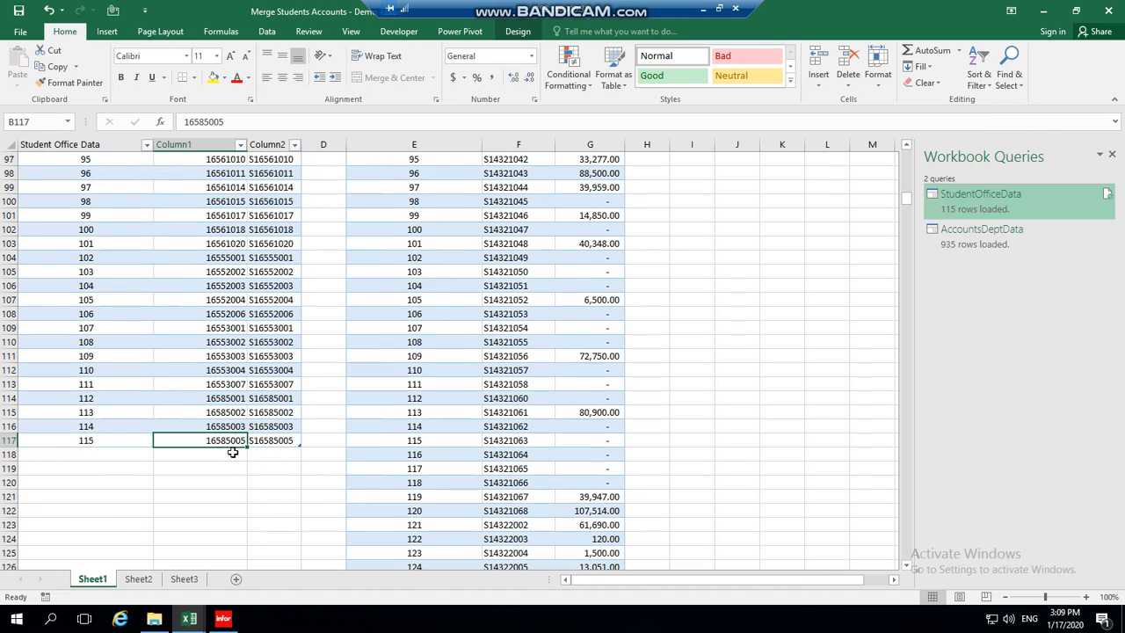
left_click(139, 579)
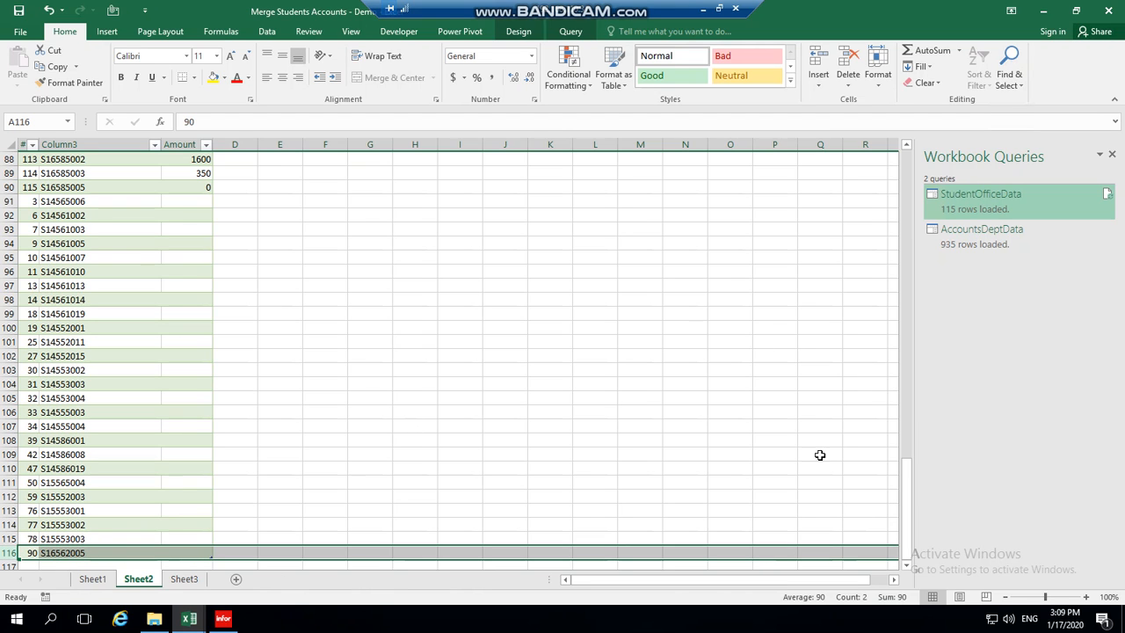
left_click_drag(906, 510, 912, 162)
left_click(190, 173)
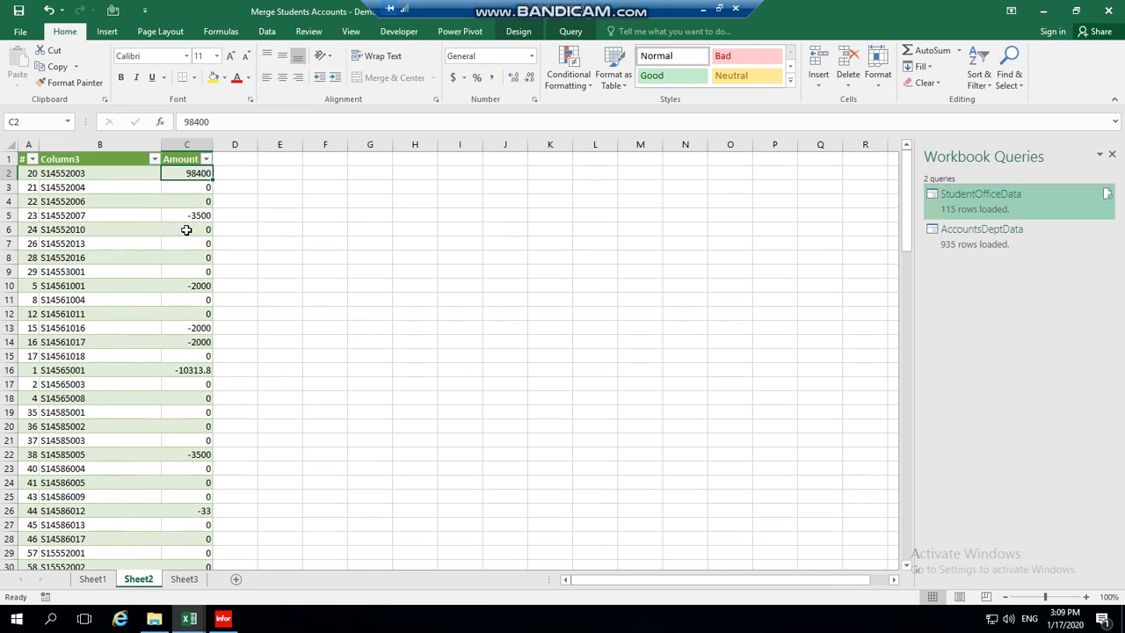
left_click(188, 216)
left_click(195, 259)
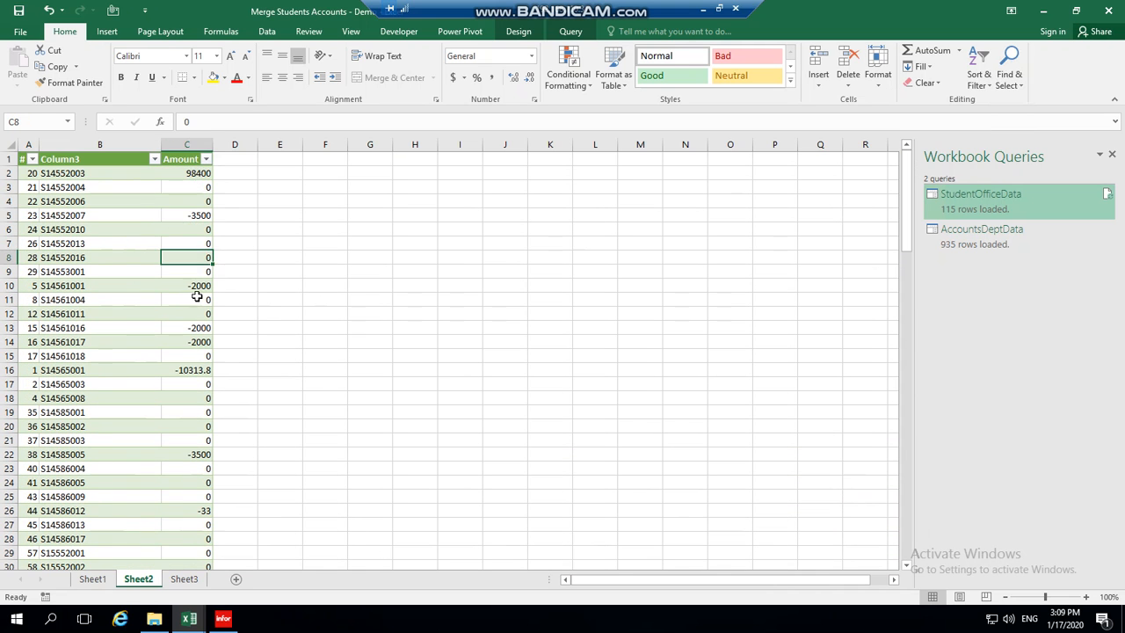
left_click(195, 298)
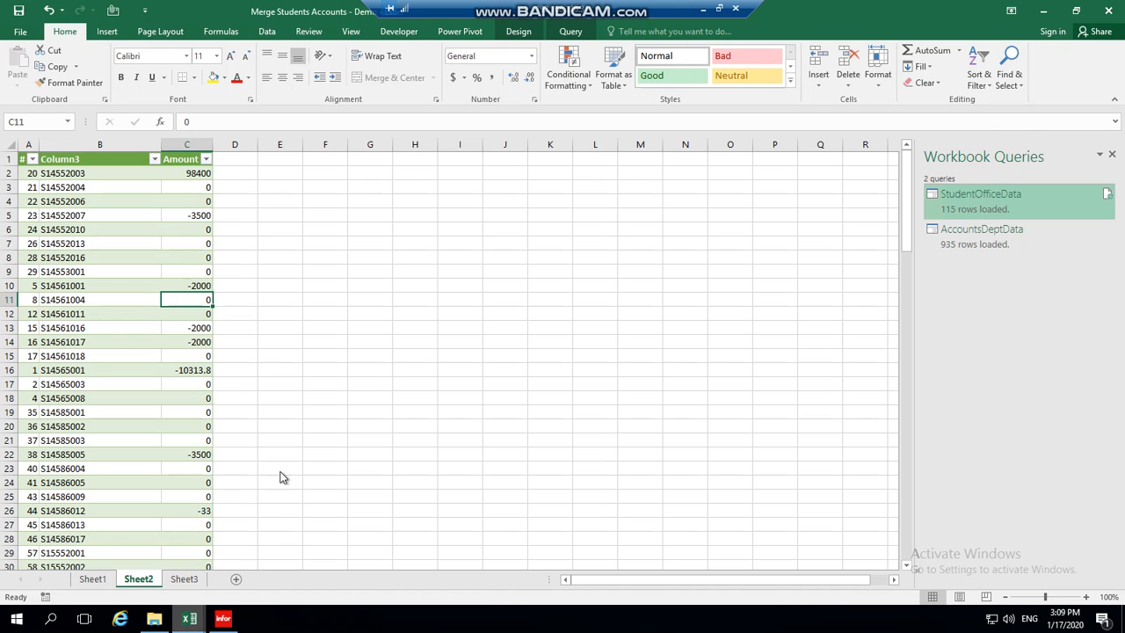